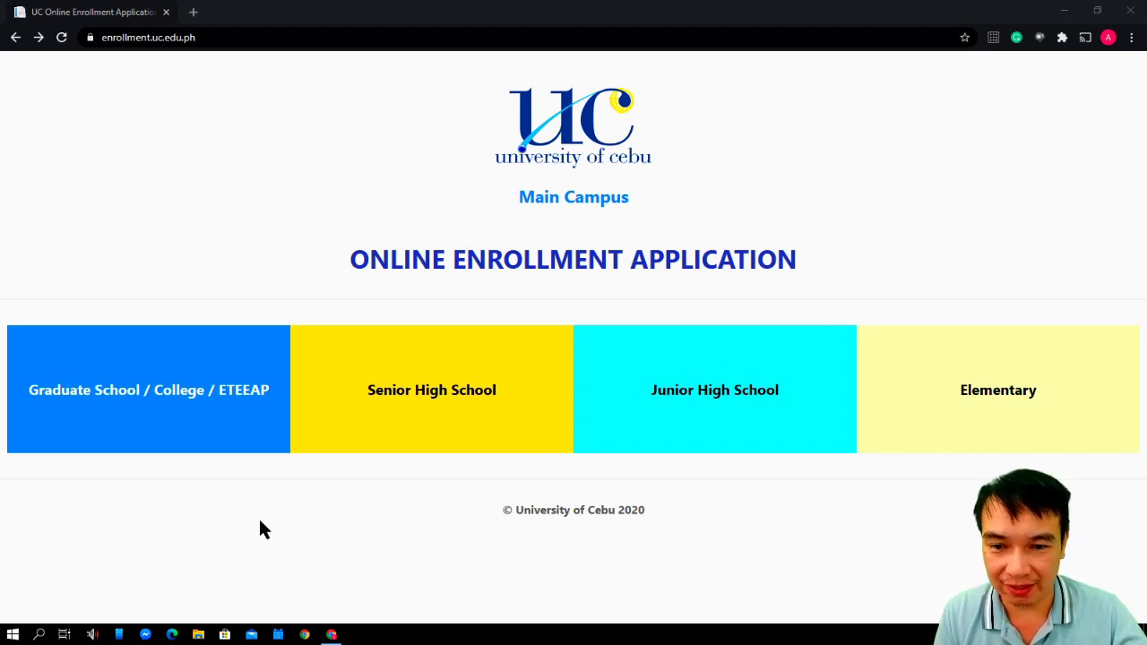
Start a new Graduate School / College enrollee application, then return to the sign-in page
{"action": "left_click", "coordinate": [202, 436]}
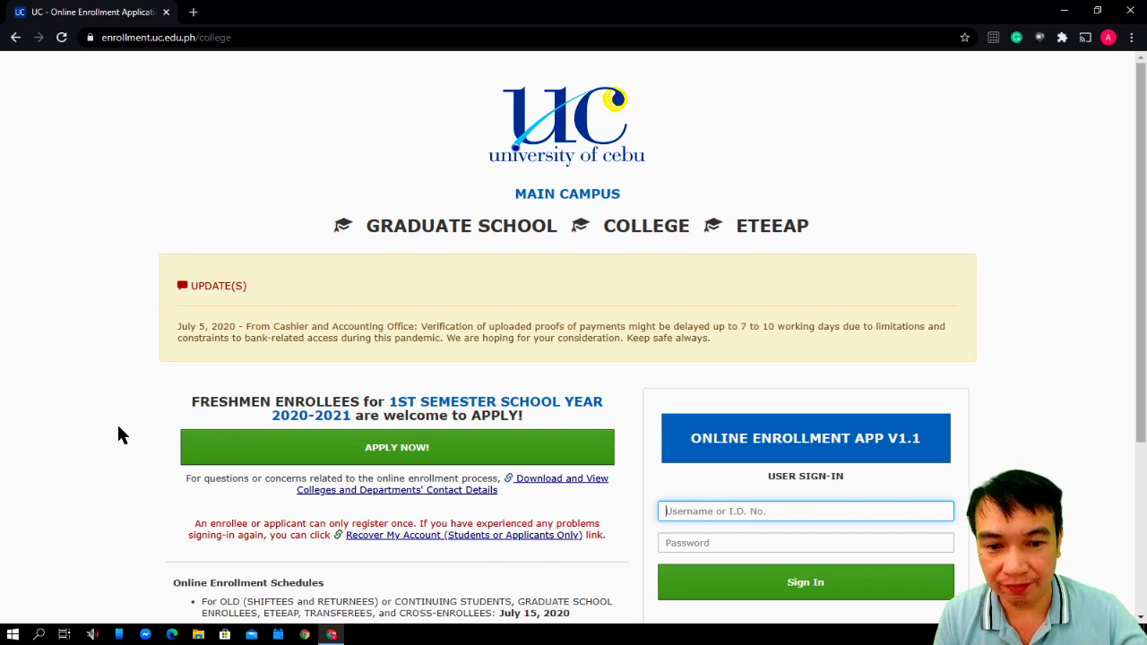
{"action": "scroll", "coordinate": [117, 434], "scroll_direction": "down", "scroll_amount": 1}
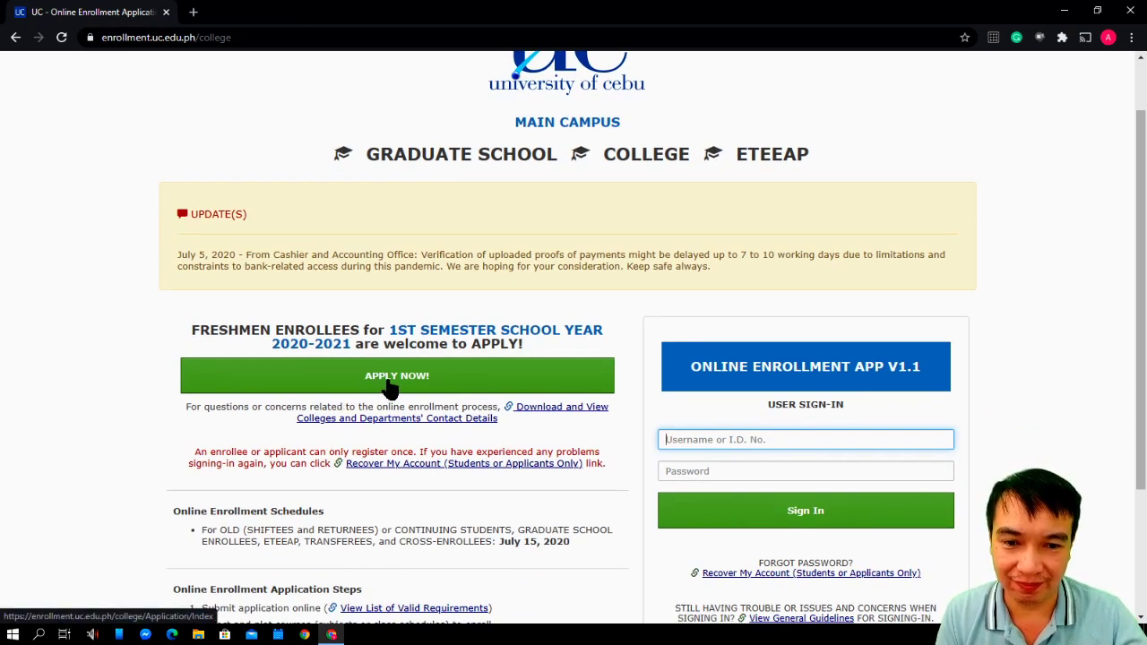
{"action": "left_click", "coordinate": [390, 378]}
{"action": "scroll", "coordinate": [358, 390], "scroll_direction": "down", "scroll_amount": 3}
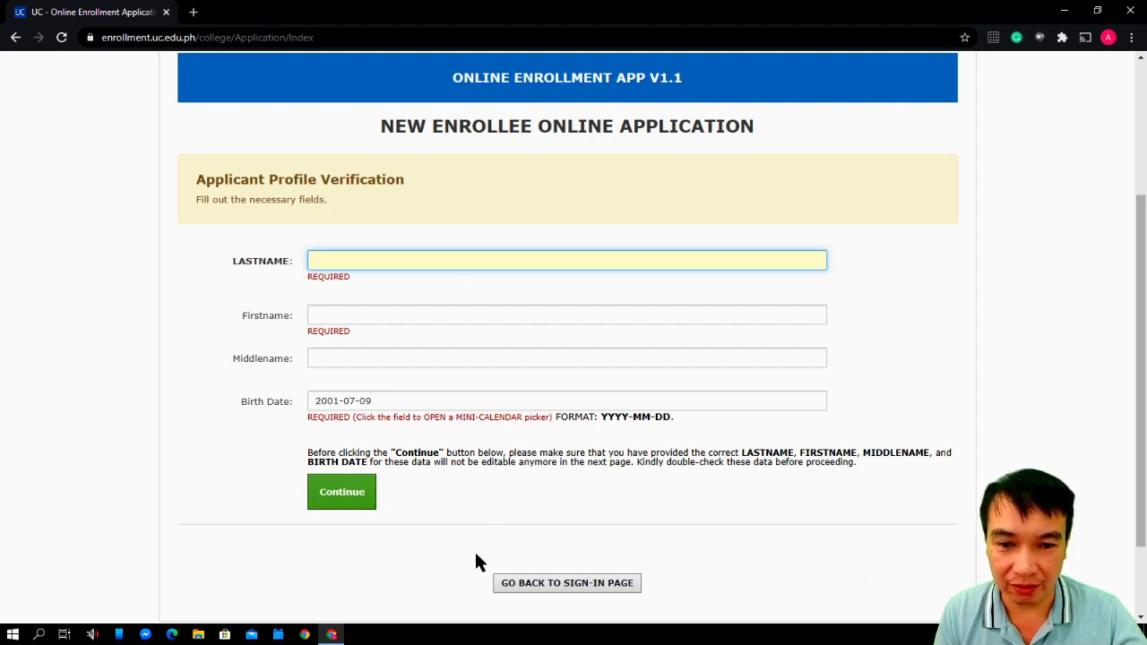
{"action": "left_click", "coordinate": [535, 585]}
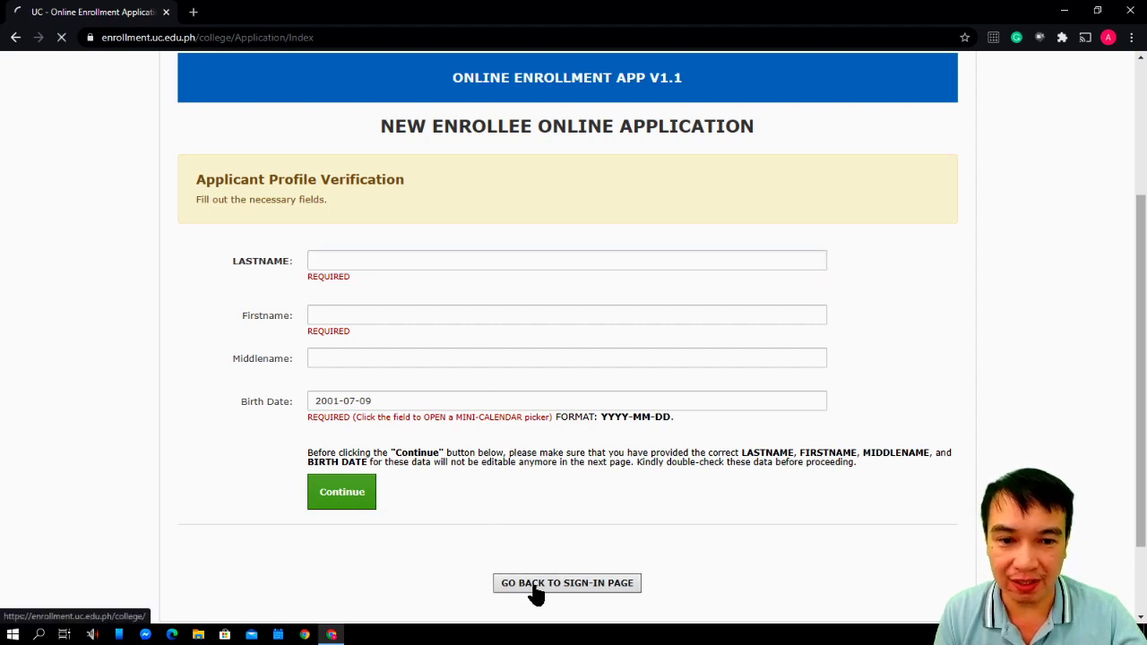
Sign in with the student's I.D. number and password and review the 1st Semester 2020-2021 application
{"action": "scroll", "coordinate": [529, 563], "scroll_direction": "down", "scroll_amount": 2}
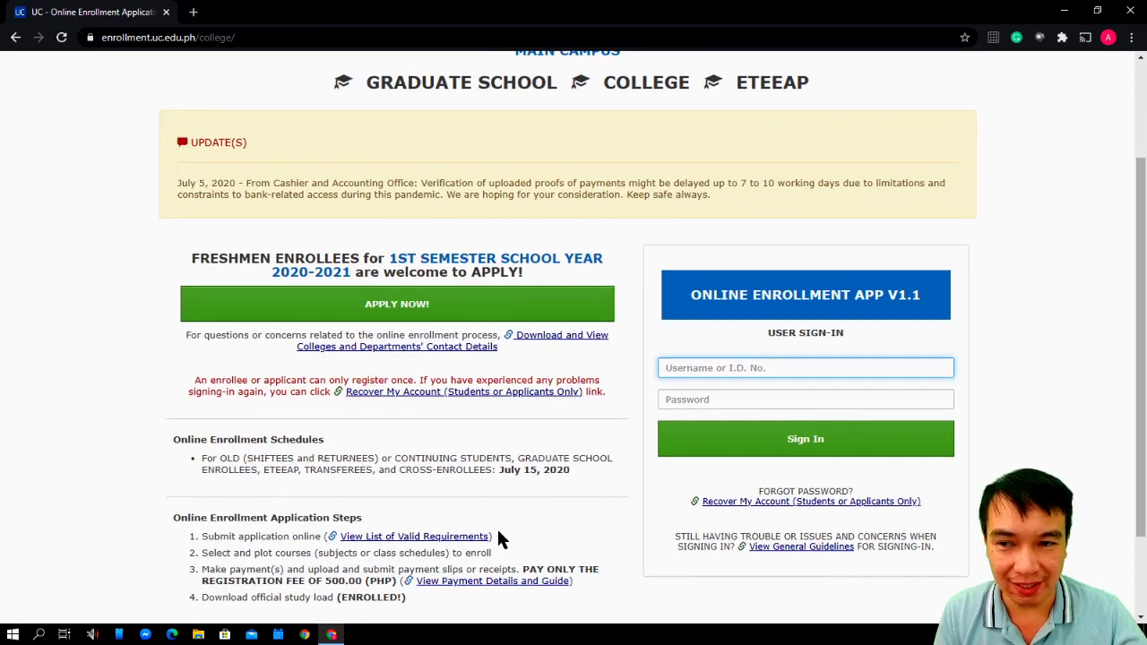
{"action": "type", "text": "20243085"}
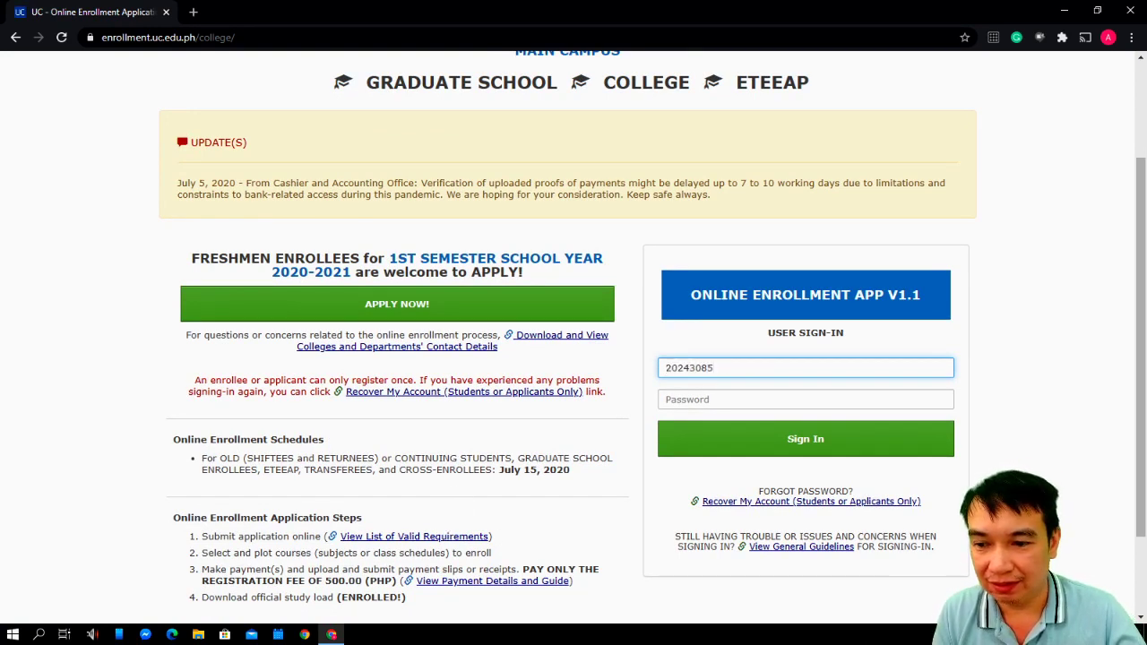
{"action": "key", "text": "Tab"}
{"action": "type", "text": "••••••••••"}
{"action": "left_click", "coordinate": [801, 439]}
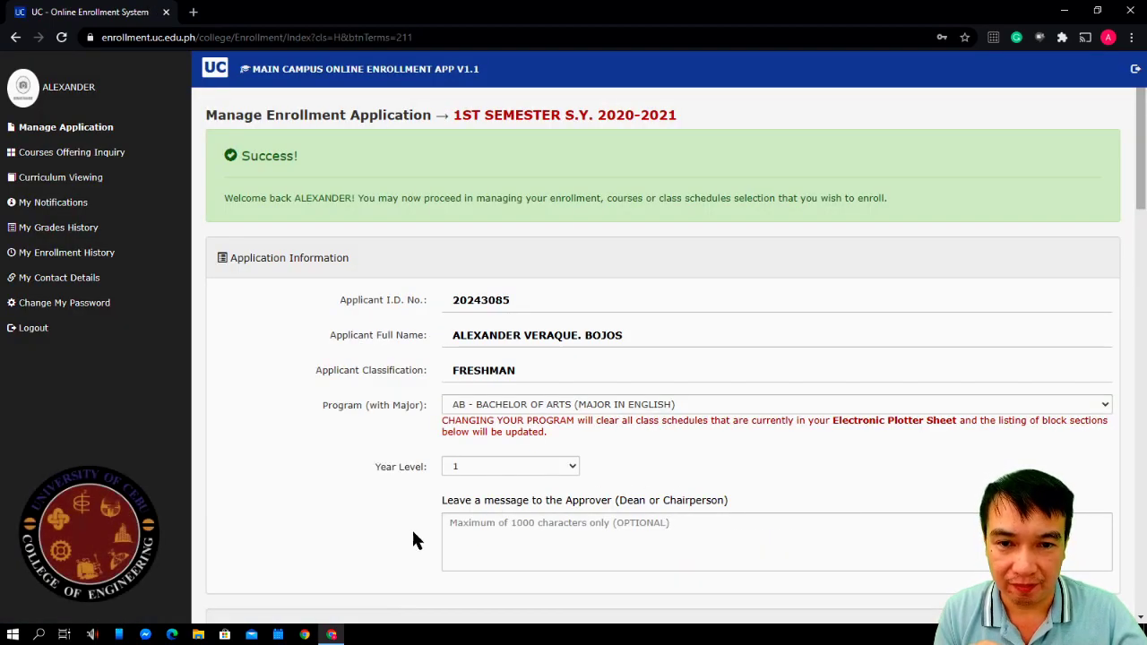
{"action": "scroll", "coordinate": [356, 483], "scroll_direction": "down", "scroll_amount": 1}
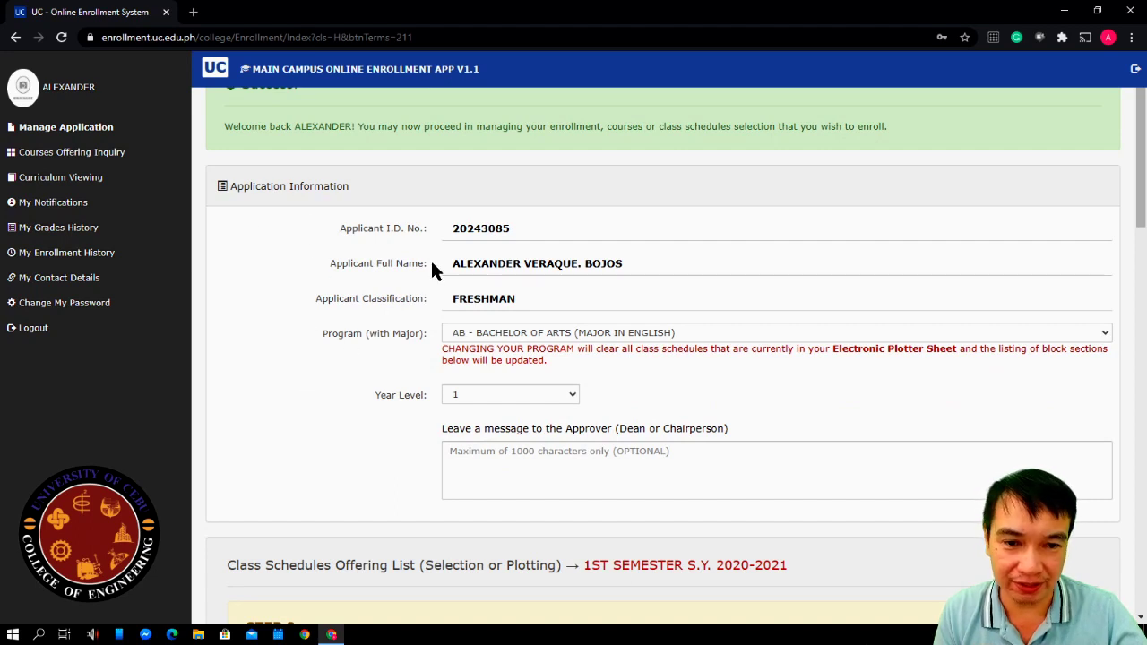
{"action": "scroll", "coordinate": [379, 430], "scroll_direction": "down", "scroll_amount": 1}
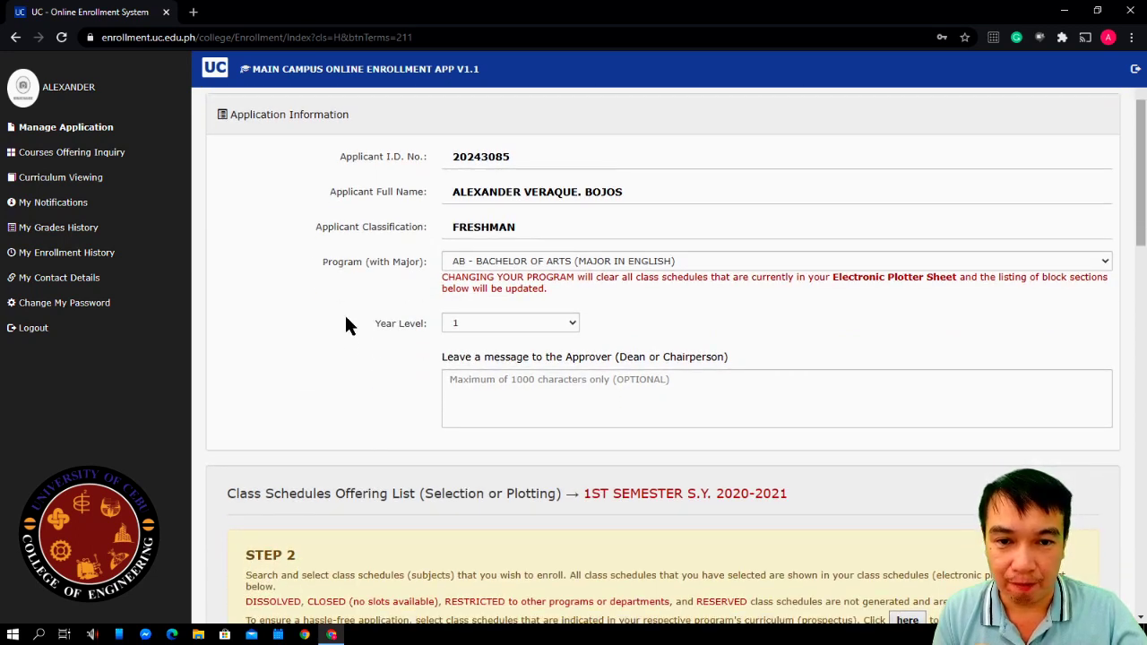
{"action": "scroll", "coordinate": [339, 372], "scroll_direction": "up", "scroll_amount": 1}
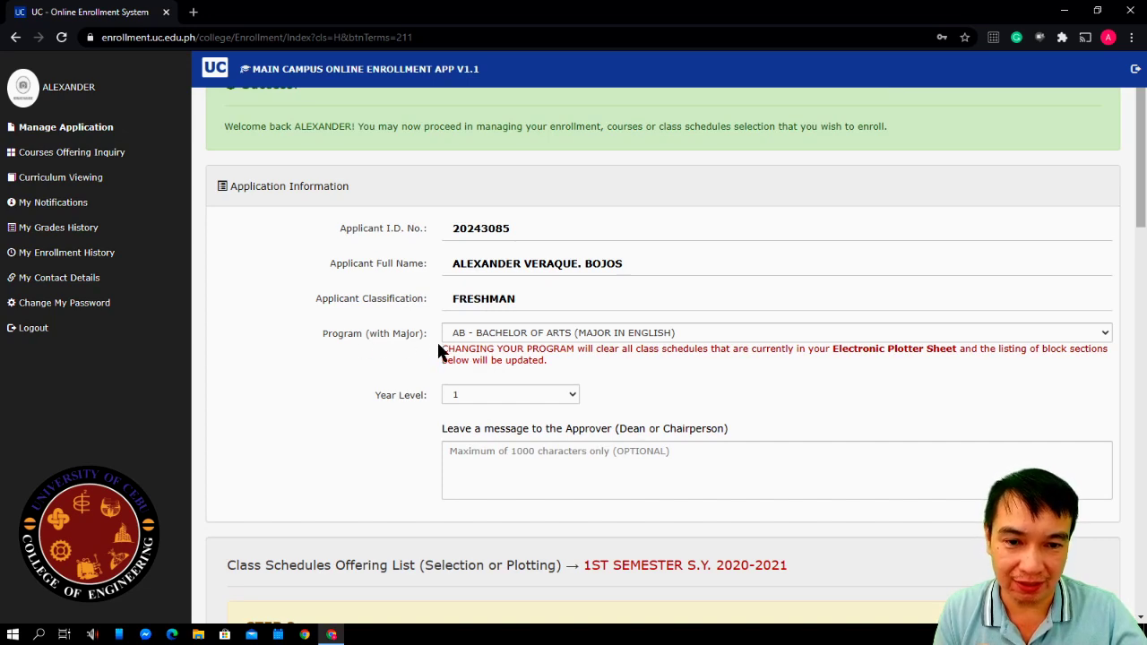
Set the program to BSEE - Bachelor of Science in Electrical Engineering, year level 1
{"action": "left_click", "coordinate": [489, 336]}
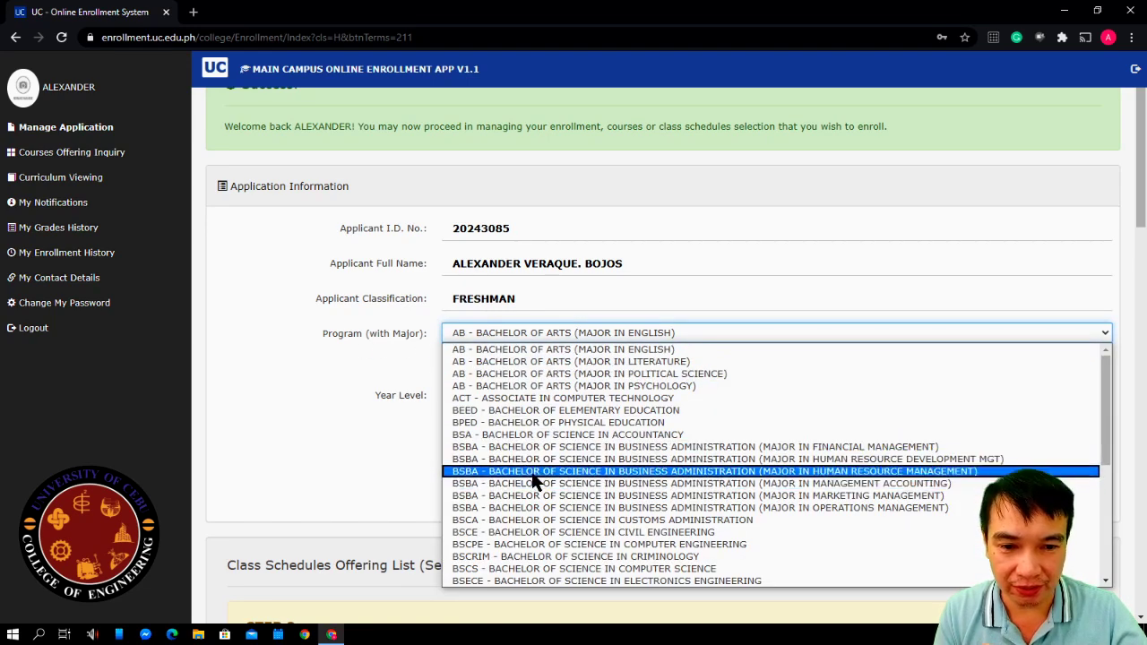
{"action": "scroll", "coordinate": [530, 468], "scroll_direction": "down", "scroll_amount": 4}
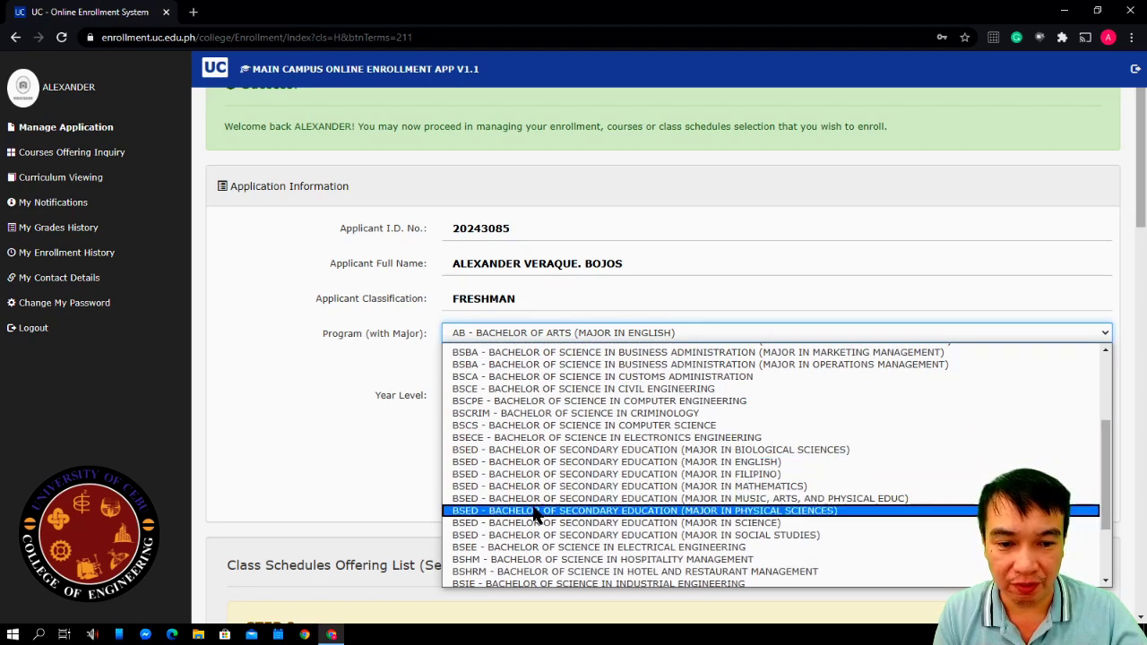
{"action": "left_click", "coordinate": [591, 548]}
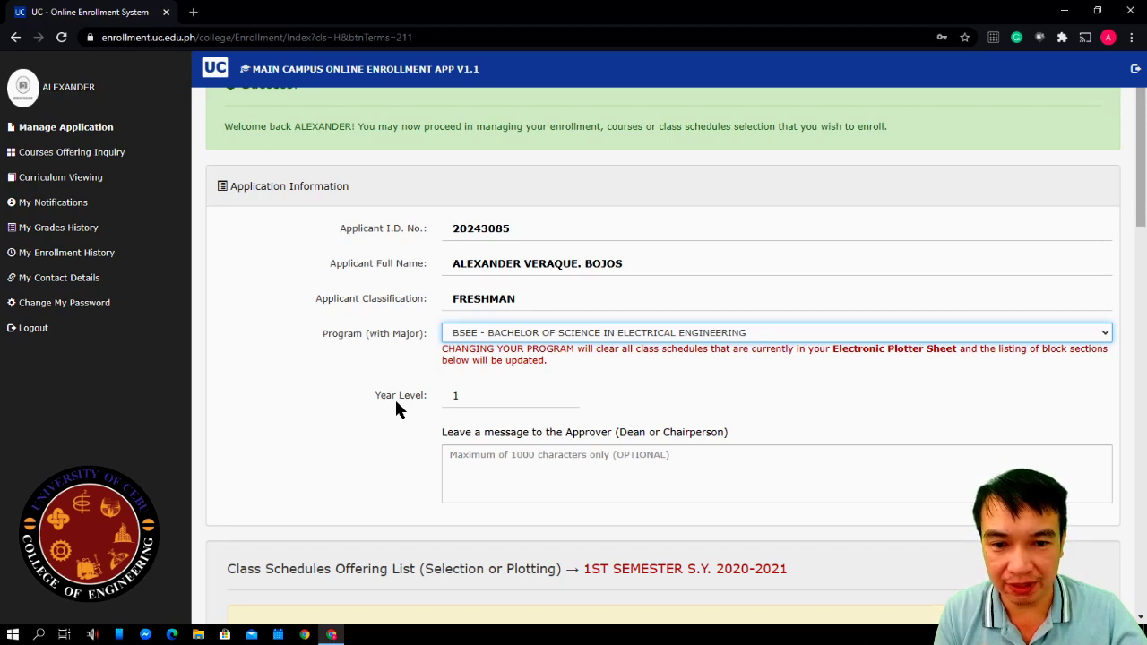
{"action": "left_click", "coordinate": [466, 400]}
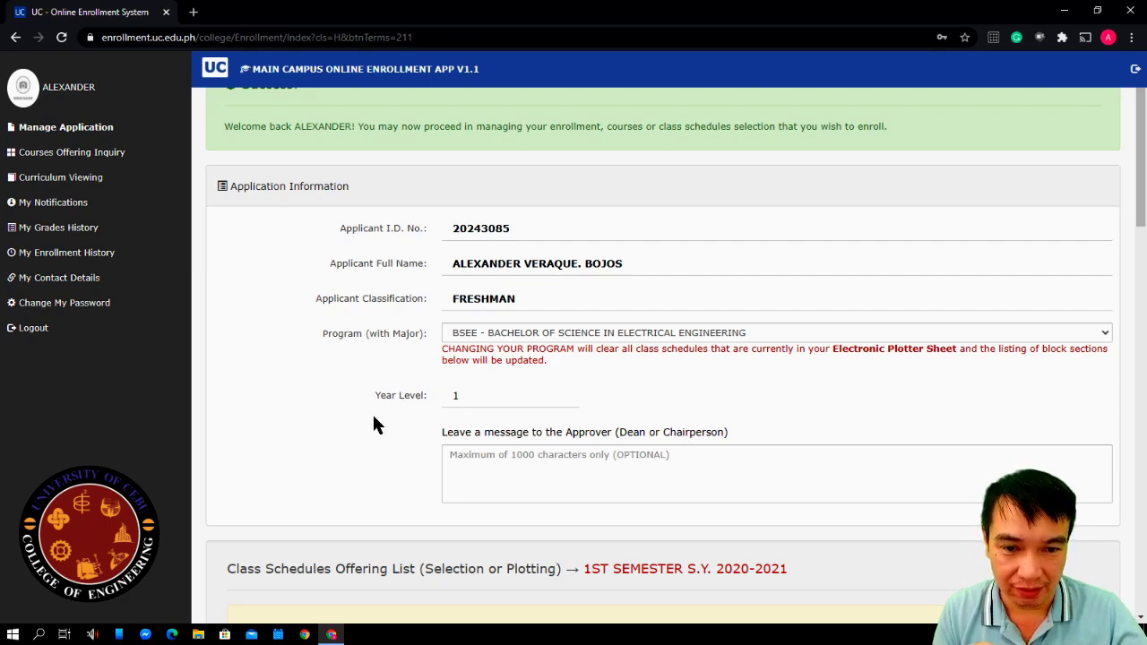
{"action": "scroll", "coordinate": [373, 412], "scroll_direction": "down", "scroll_amount": 3}
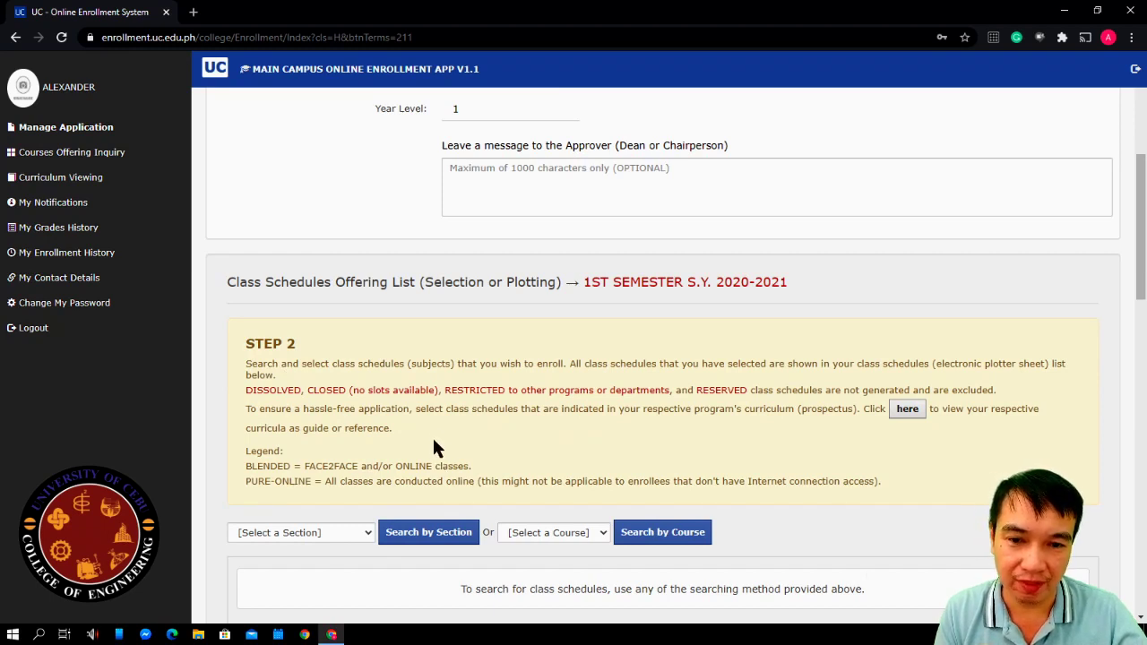
Choose section BSEE 12 (PURE-ONLINE) in the Step 2 section dropdown
{"action": "scroll", "coordinate": [403, 422], "scroll_direction": "down", "scroll_amount": 1}
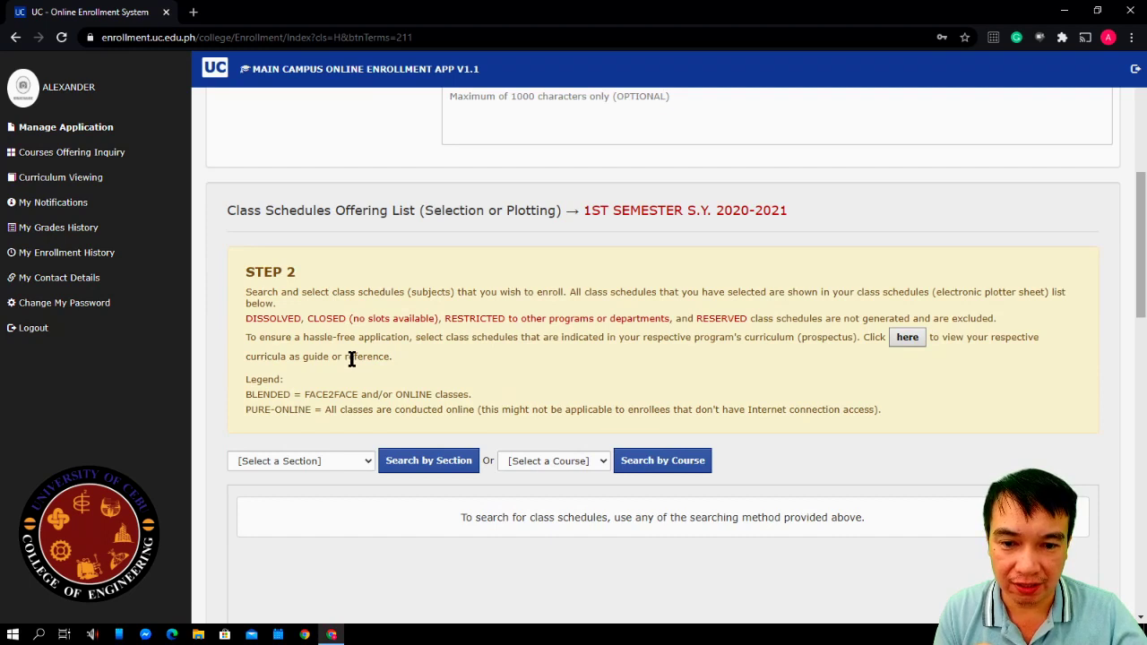
{"action": "scroll", "coordinate": [352, 363], "scroll_direction": "down", "scroll_amount": 1}
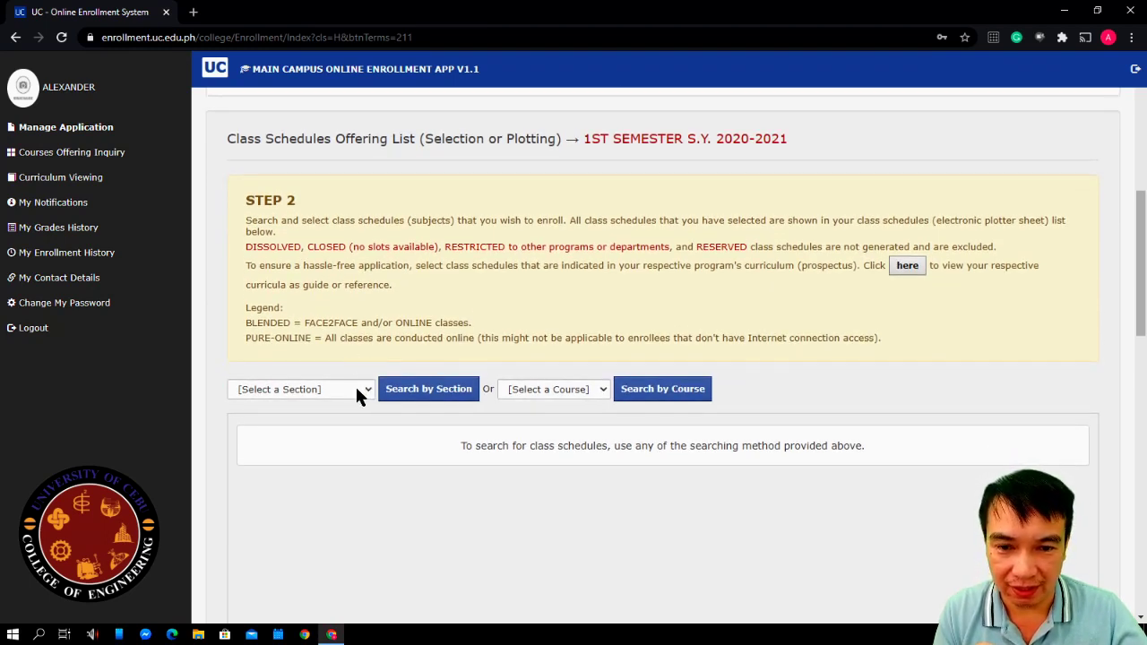
{"action": "left_click", "coordinate": [357, 391]}
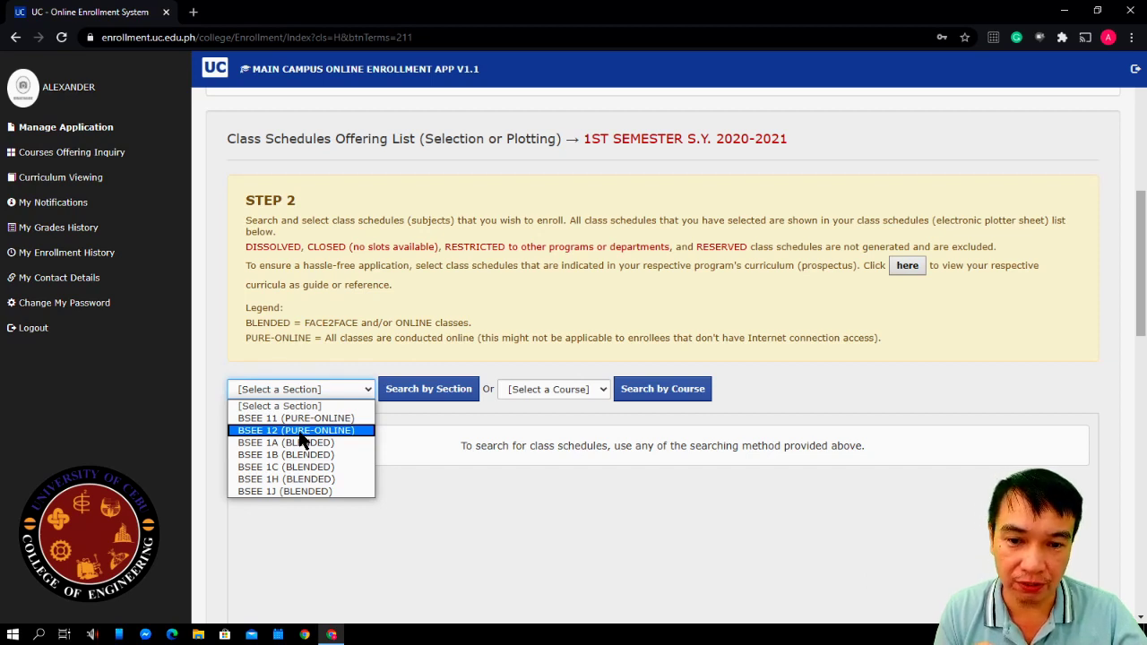
{"action": "left_click", "coordinate": [303, 431]}
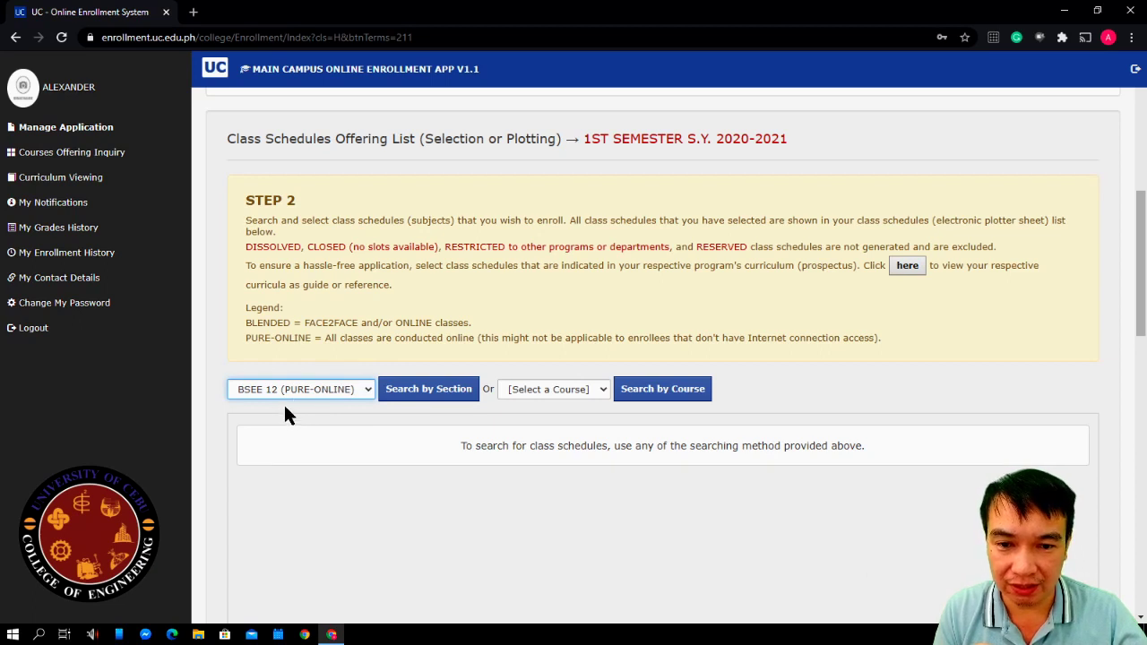
{"action": "left_click", "coordinate": [421, 399]}
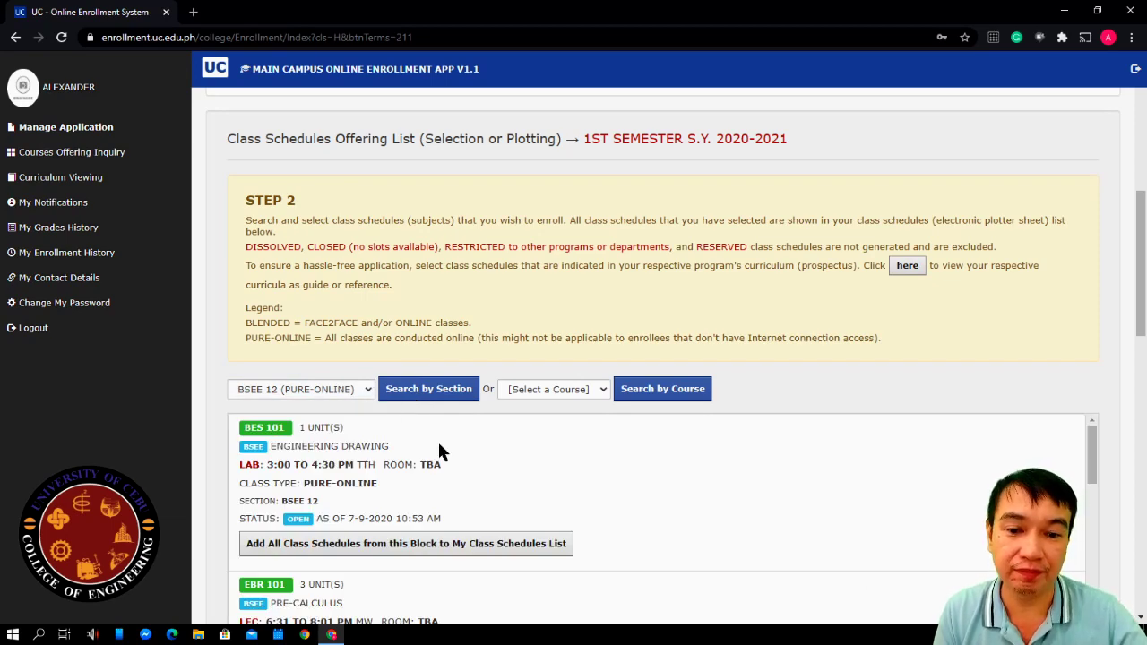
{"action": "scroll", "coordinate": [386, 409], "scroll_direction": "down", "scroll_amount": 1}
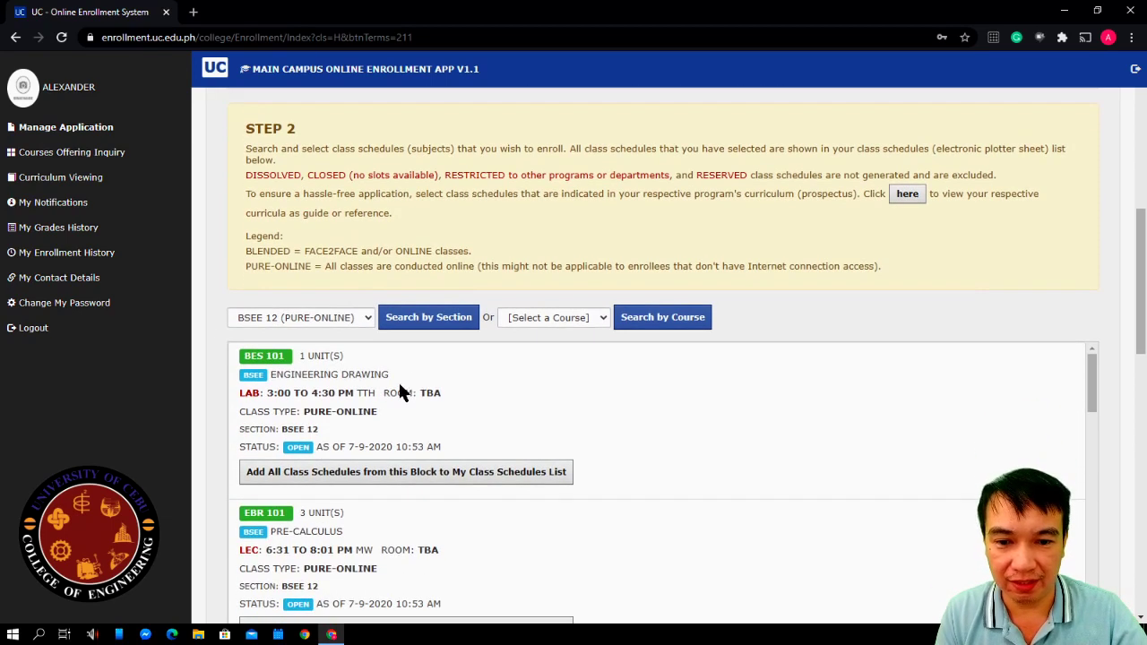
{"action": "scroll", "coordinate": [409, 377], "scroll_direction": "down", "scroll_amount": 1}
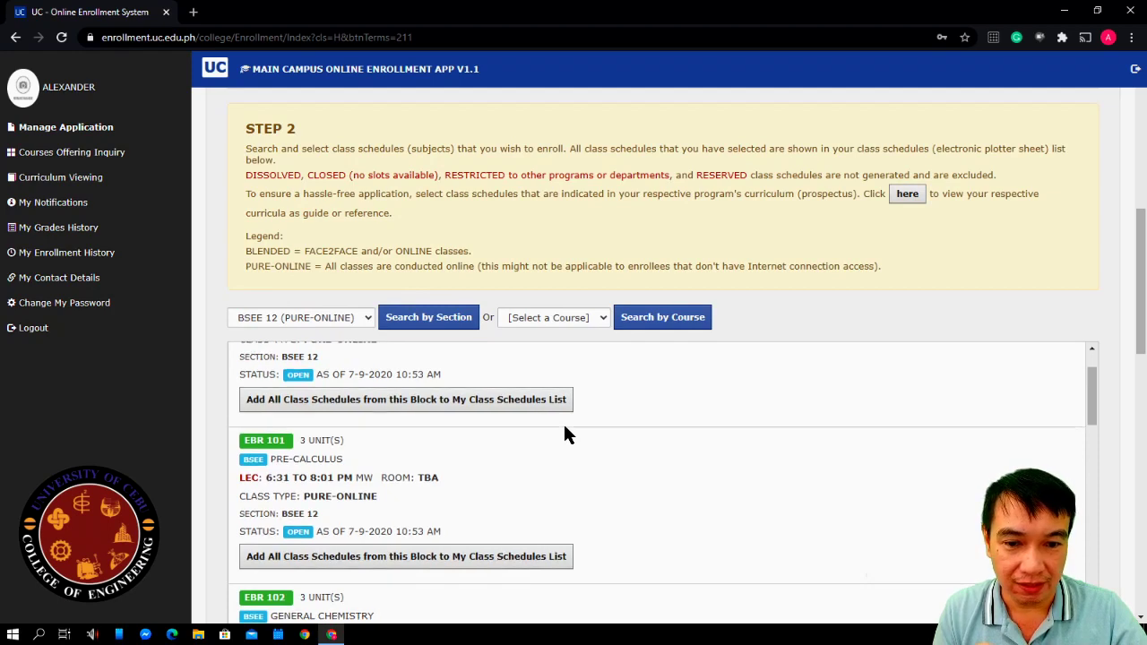
{"action": "scroll", "coordinate": [563, 421], "scroll_direction": "down", "scroll_amount": 5}
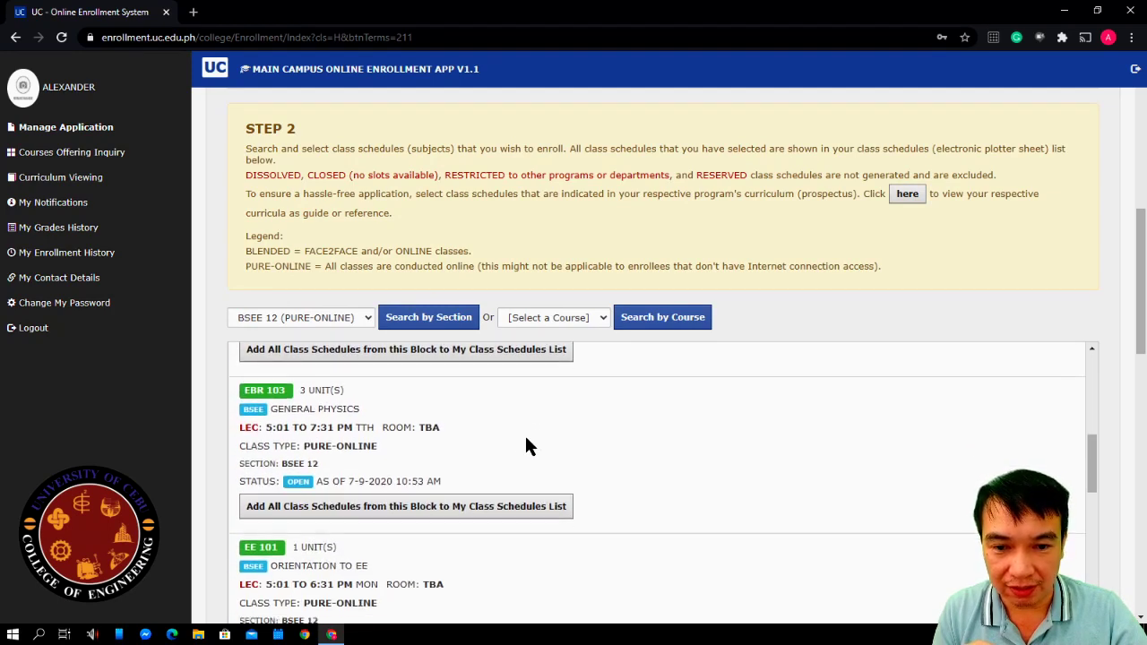
{"action": "scroll", "coordinate": [524, 449], "scroll_direction": "down", "scroll_amount": 7}
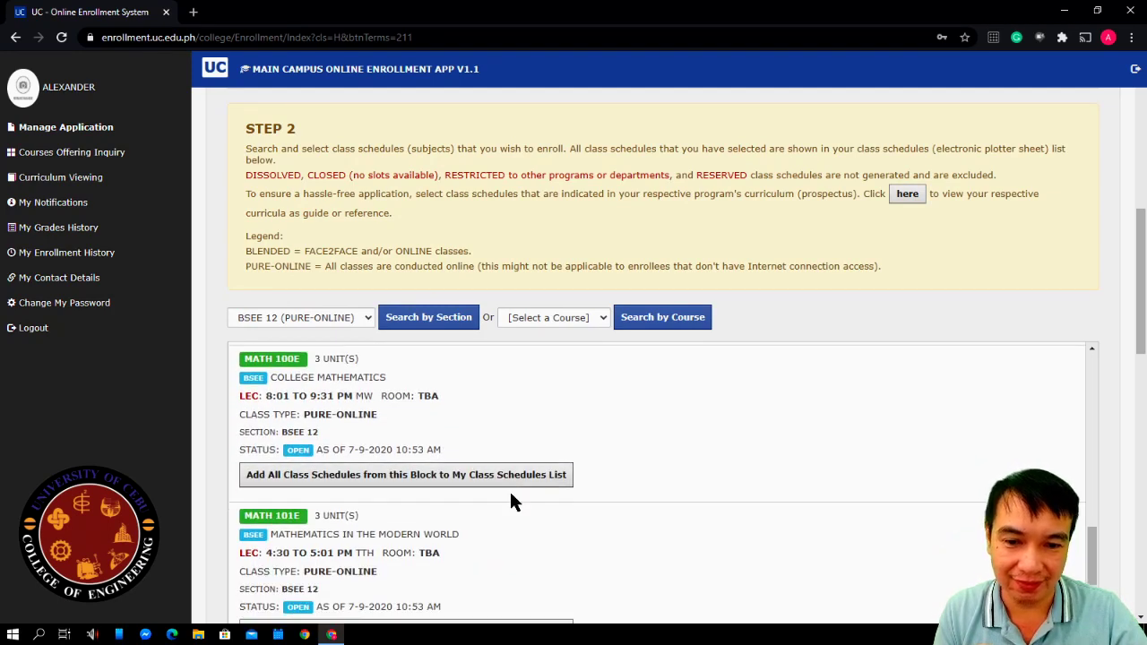
{"action": "scroll", "coordinate": [502, 520], "scroll_direction": "down", "scroll_amount": 3}
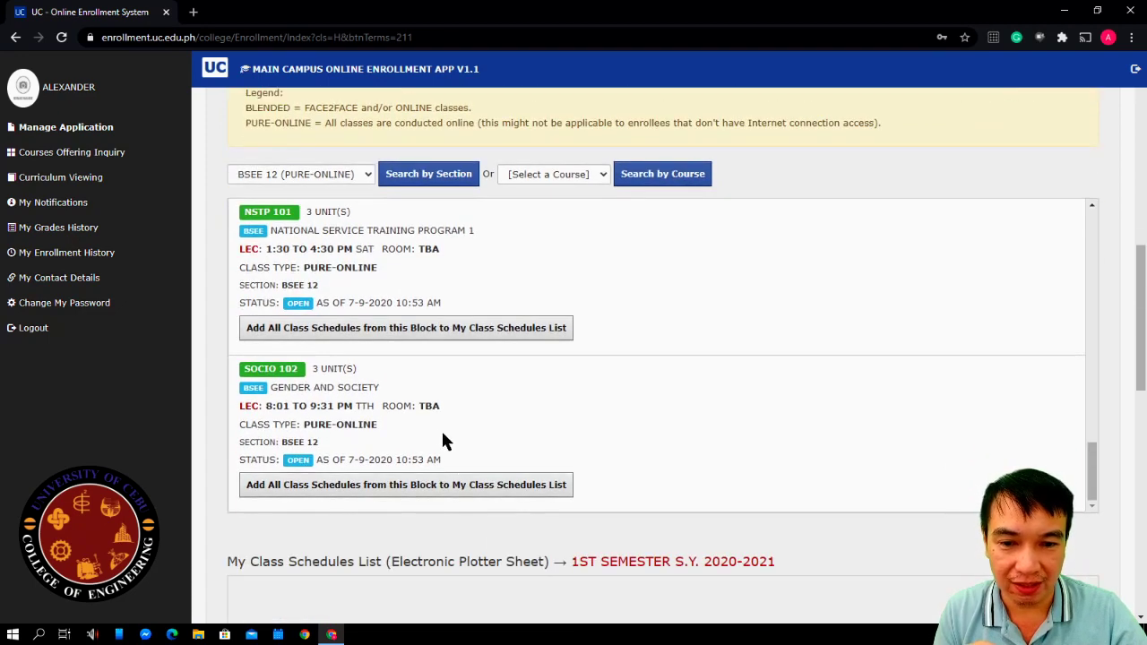
{"action": "scroll", "coordinate": [444, 444], "scroll_direction": "up", "scroll_amount": 1}
{"action": "scroll", "coordinate": [444, 444], "scroll_direction": "up", "scroll_amount": 12}
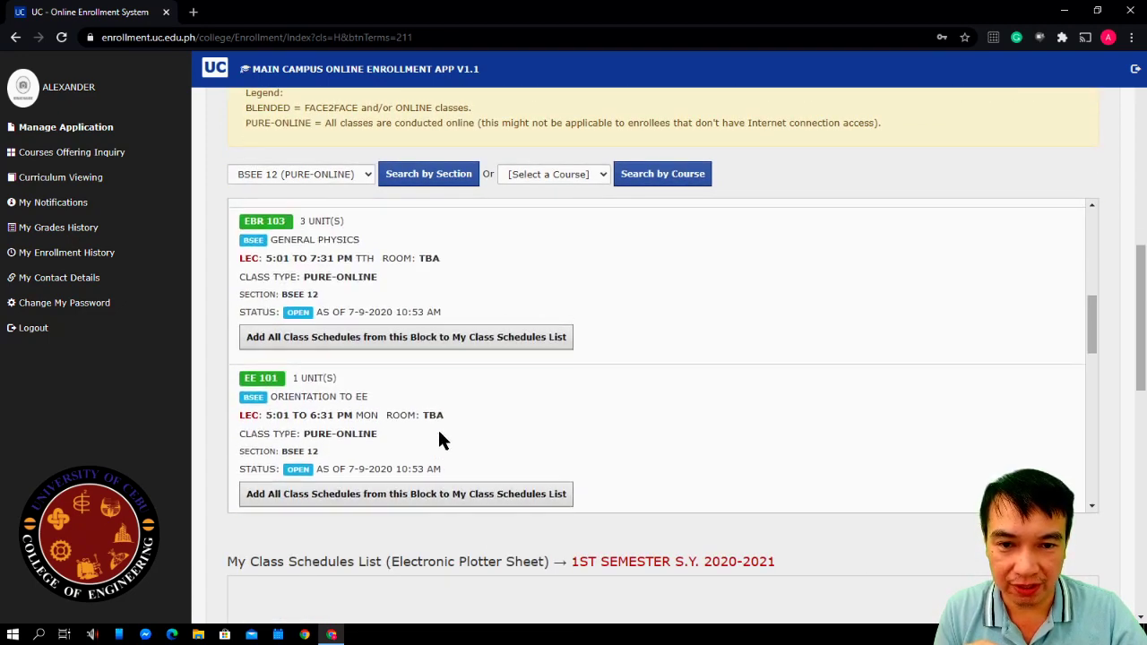
{"action": "scroll", "coordinate": [439, 437], "scroll_direction": "up", "scroll_amount": 3}
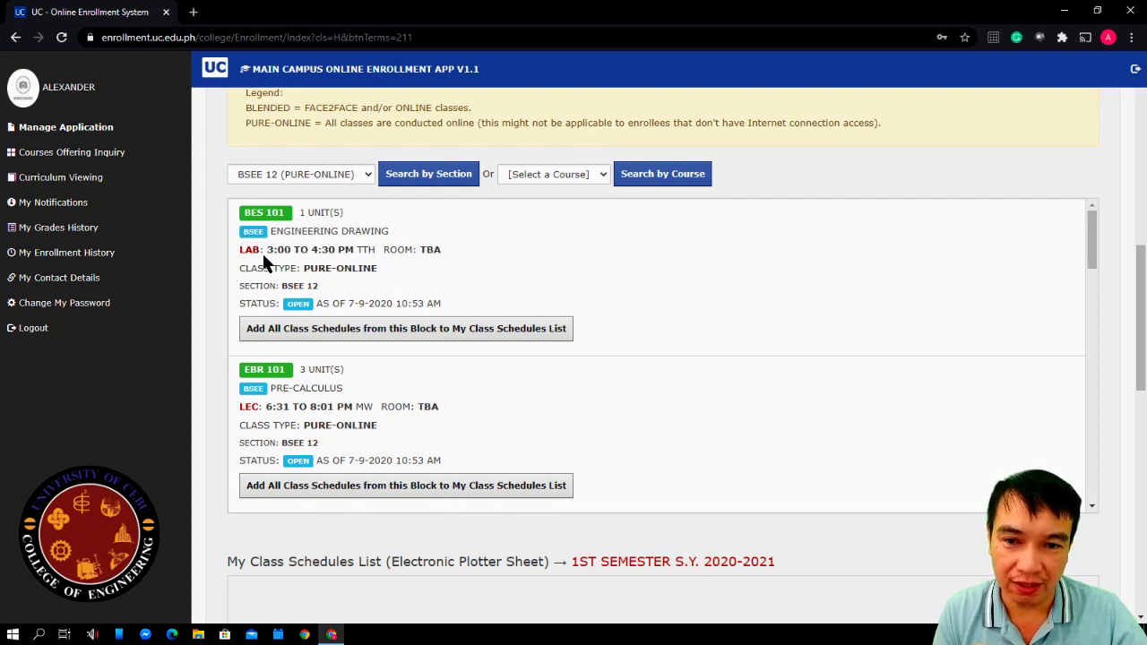
{"action": "left_click_drag", "start_coordinate": [266, 254], "coordinate": [351, 249]}
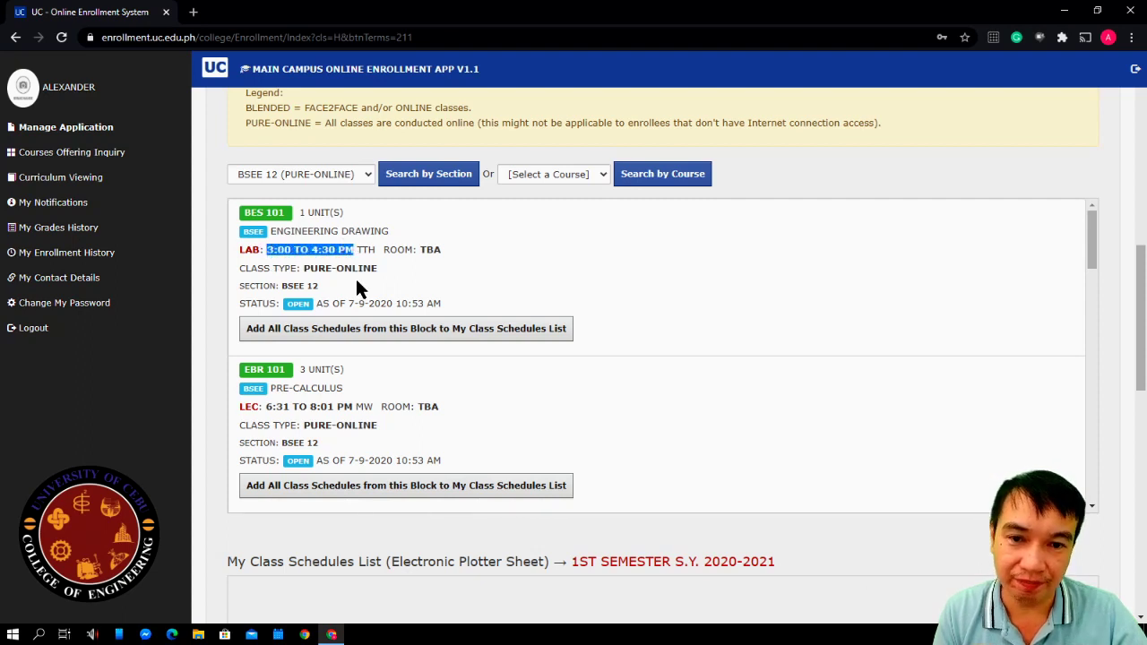
{"action": "left_click", "coordinate": [383, 253]}
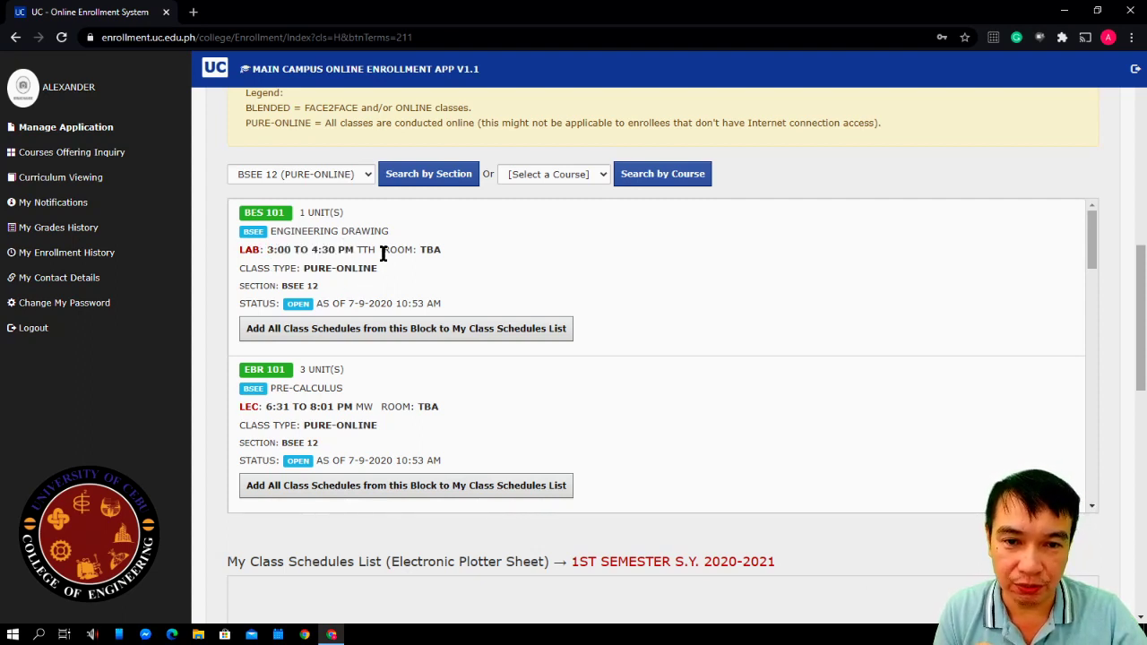
{"action": "left_click_drag", "start_coordinate": [383, 251], "coordinate": [417, 250]}
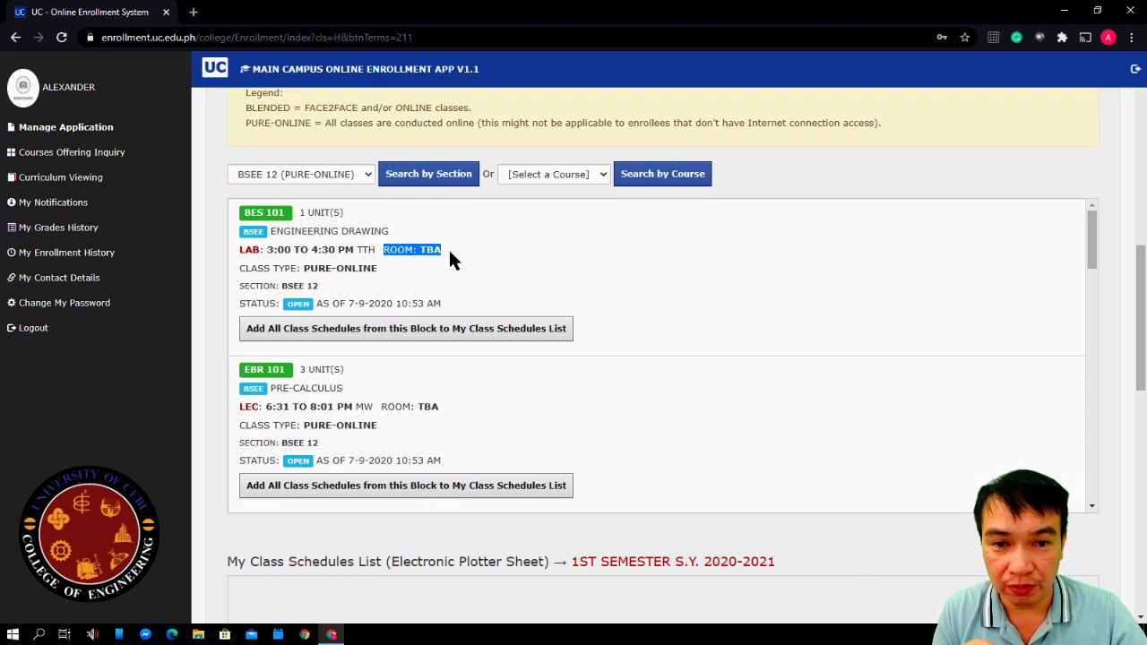
{"action": "left_click", "coordinate": [425, 255]}
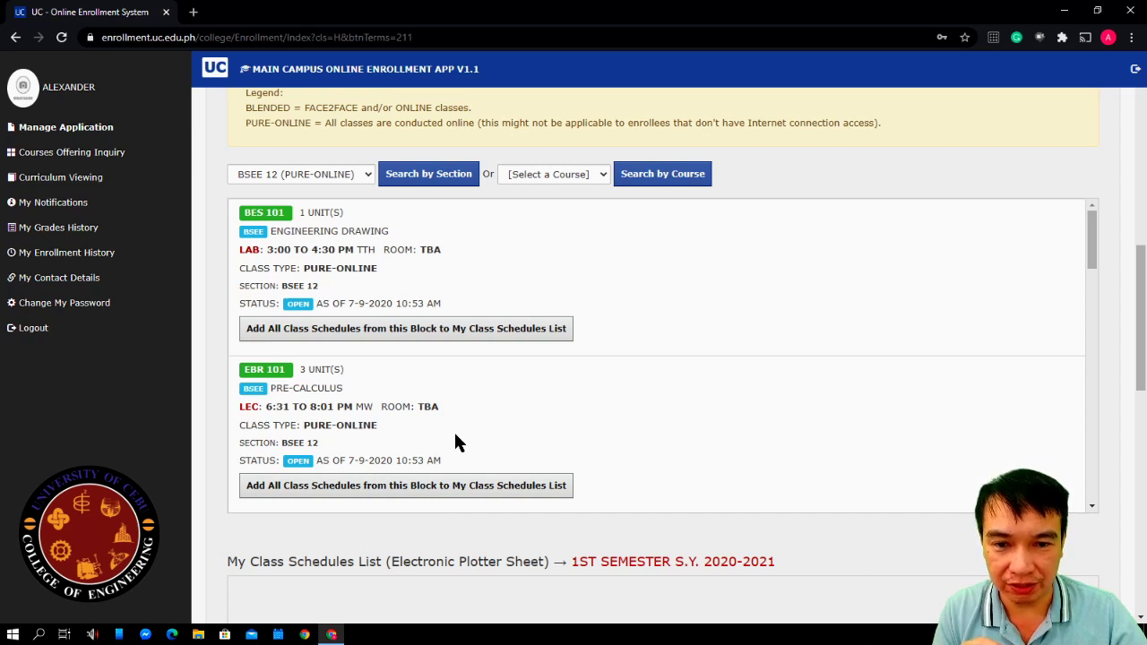
Replace My Class Schedules List with all BSEE 12 block schedules, confirming the replacement
{"action": "left_click", "coordinate": [341, 334]}
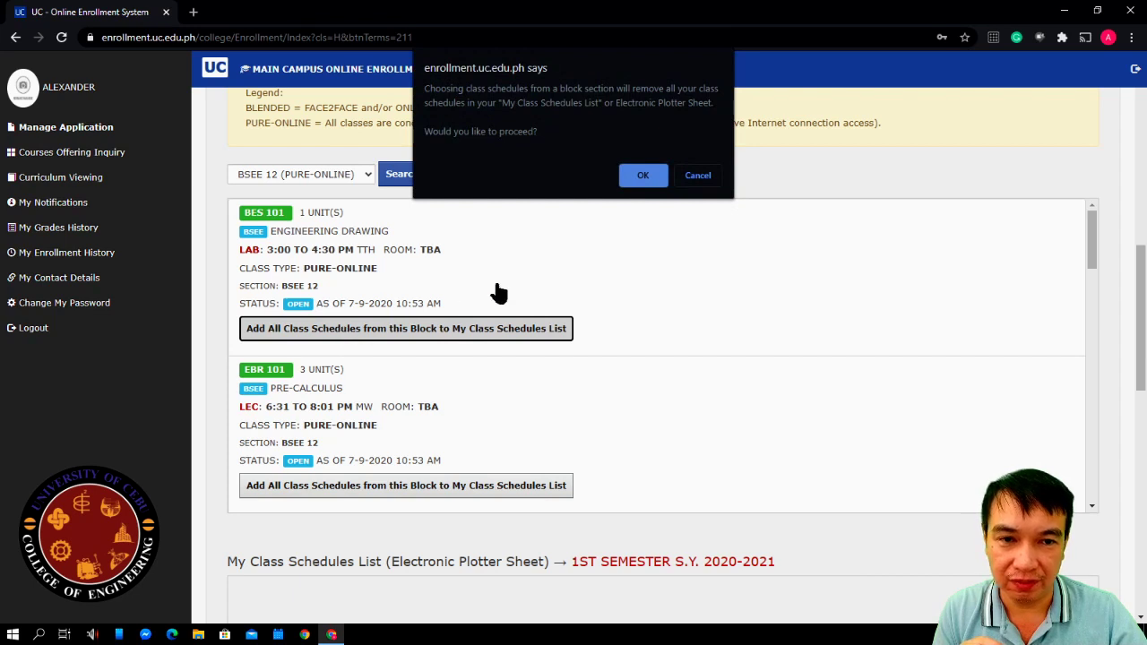
{"action": "left_click", "coordinate": [632, 178]}
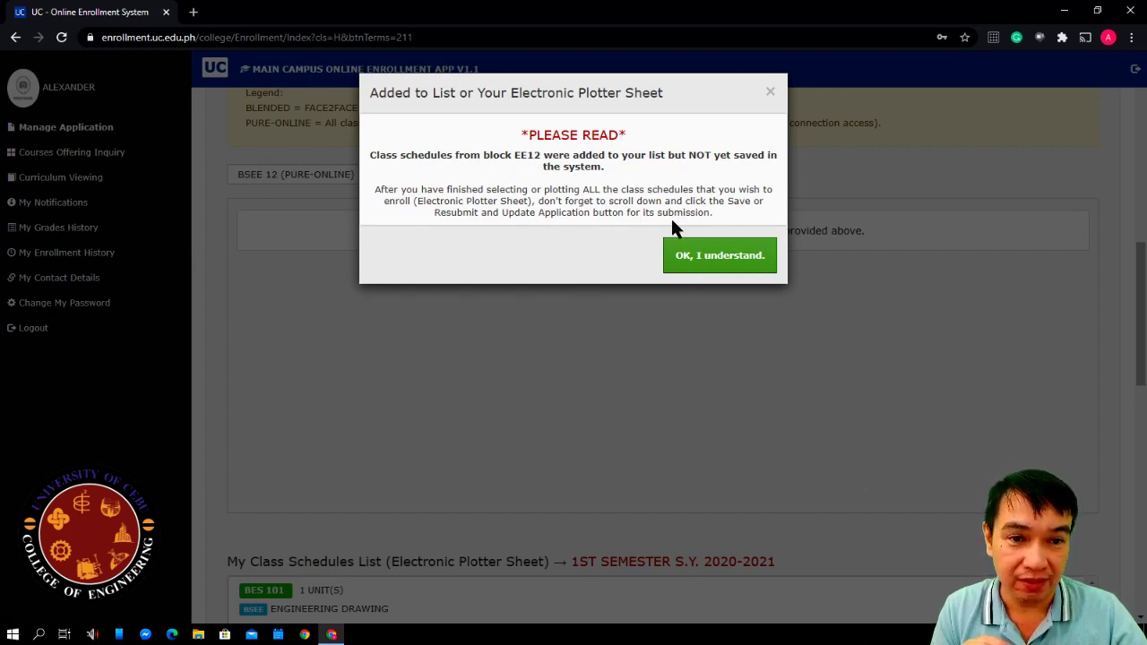
{"action": "left_click", "coordinate": [708, 260]}
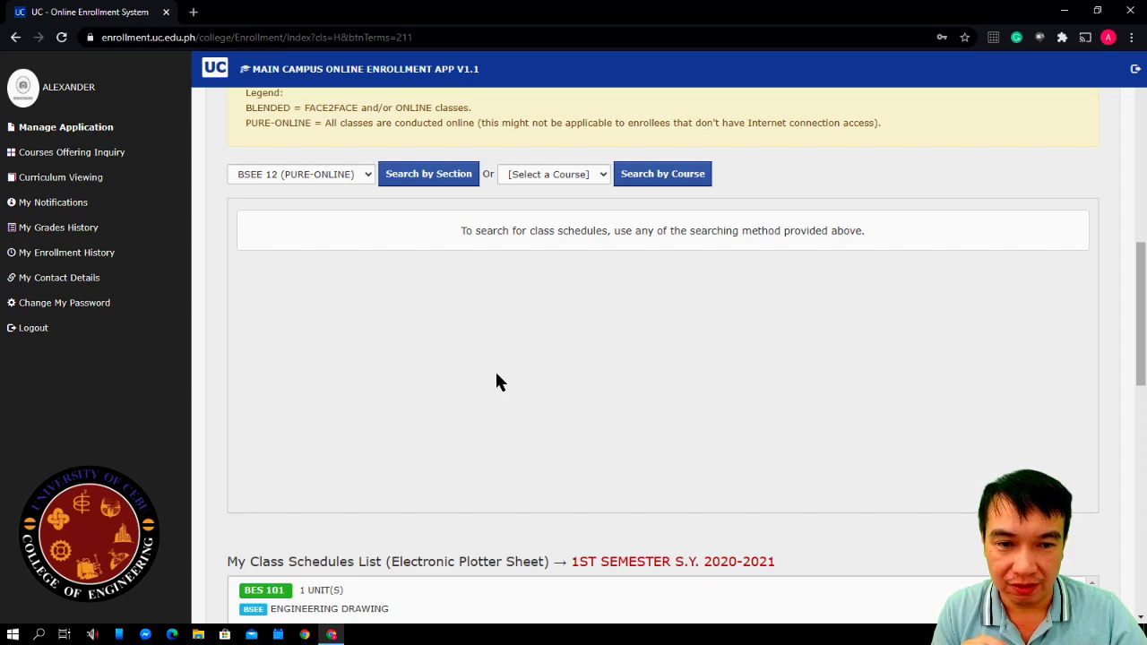
Scroll through the BES 101 to SOCIO 102 schedules down to the 26 total units
{"action": "scroll", "coordinate": [494, 369], "scroll_direction": "down", "scroll_amount": 5}
{"action": "scroll", "coordinate": [499, 375], "scroll_direction": "down", "scroll_amount": 2}
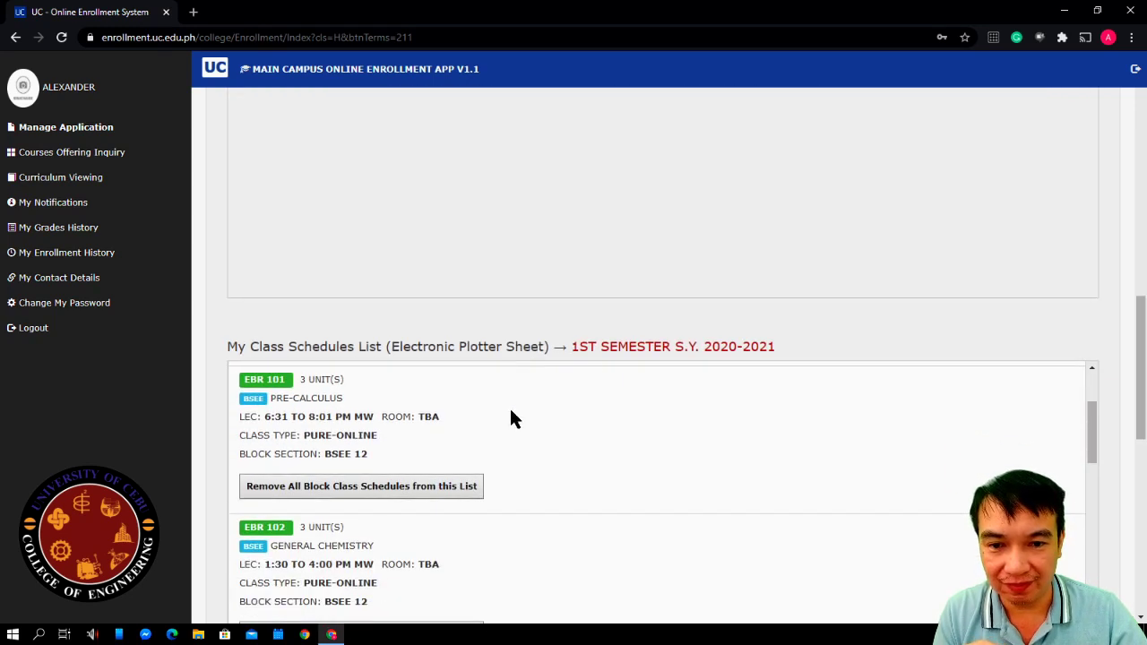
{"action": "scroll", "coordinate": [296, 314], "scroll_direction": "down", "scroll_amount": 2}
{"action": "scroll", "coordinate": [225, 278], "scroll_direction": "down", "scroll_amount": 1}
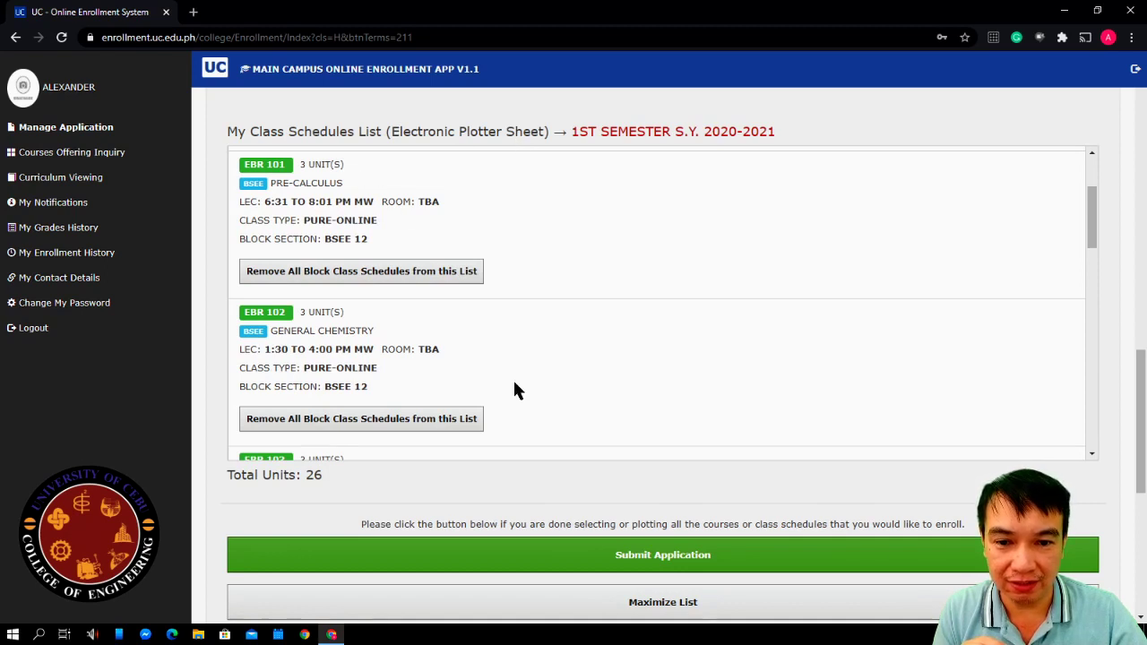
{"action": "scroll", "coordinate": [513, 386], "scroll_direction": "down", "scroll_amount": 2}
{"action": "scroll", "coordinate": [459, 383], "scroll_direction": "up", "scroll_amount": 1}
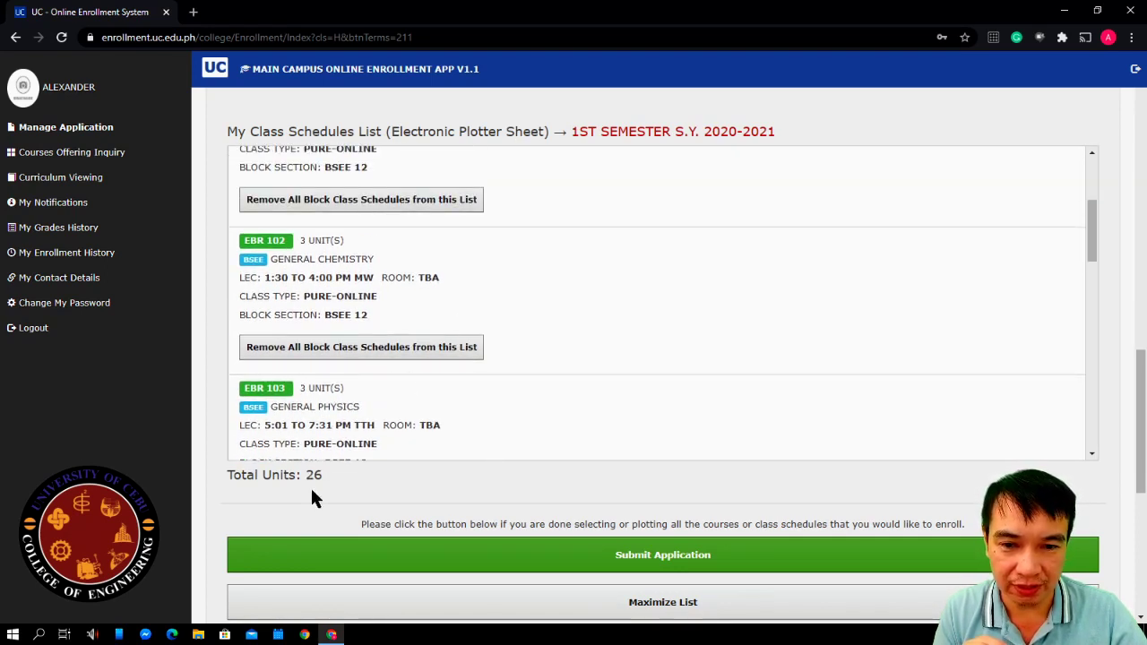
{"action": "scroll", "coordinate": [430, 304], "scroll_direction": "up", "scroll_amount": 5}
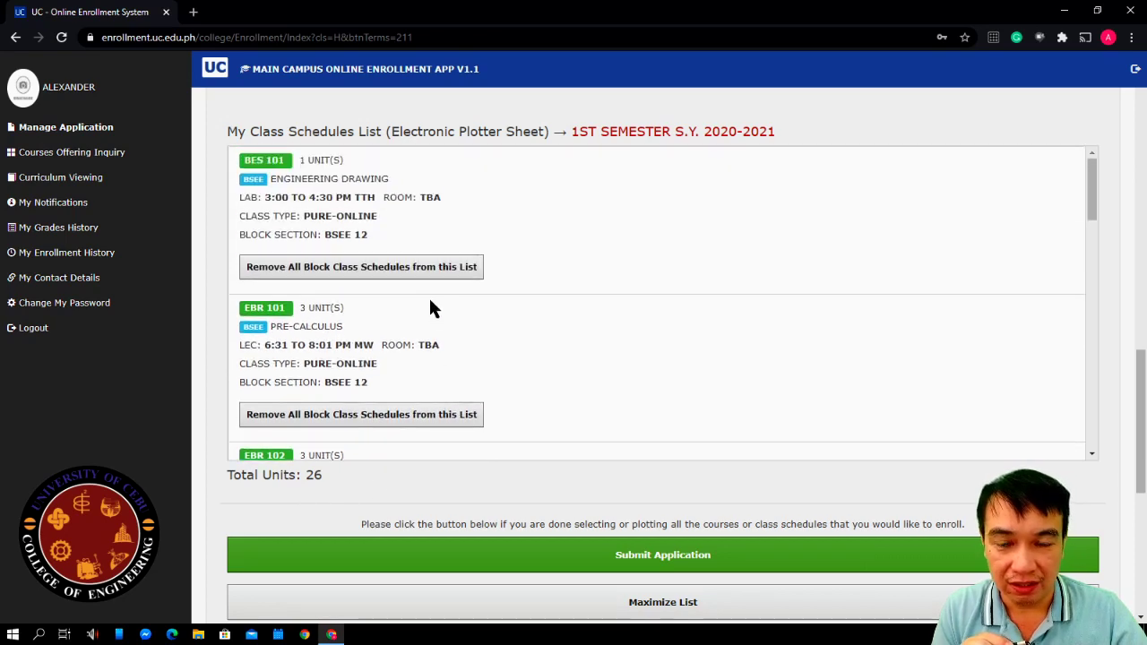
{"action": "scroll", "coordinate": [475, 387], "scroll_direction": "down", "scroll_amount": 9}
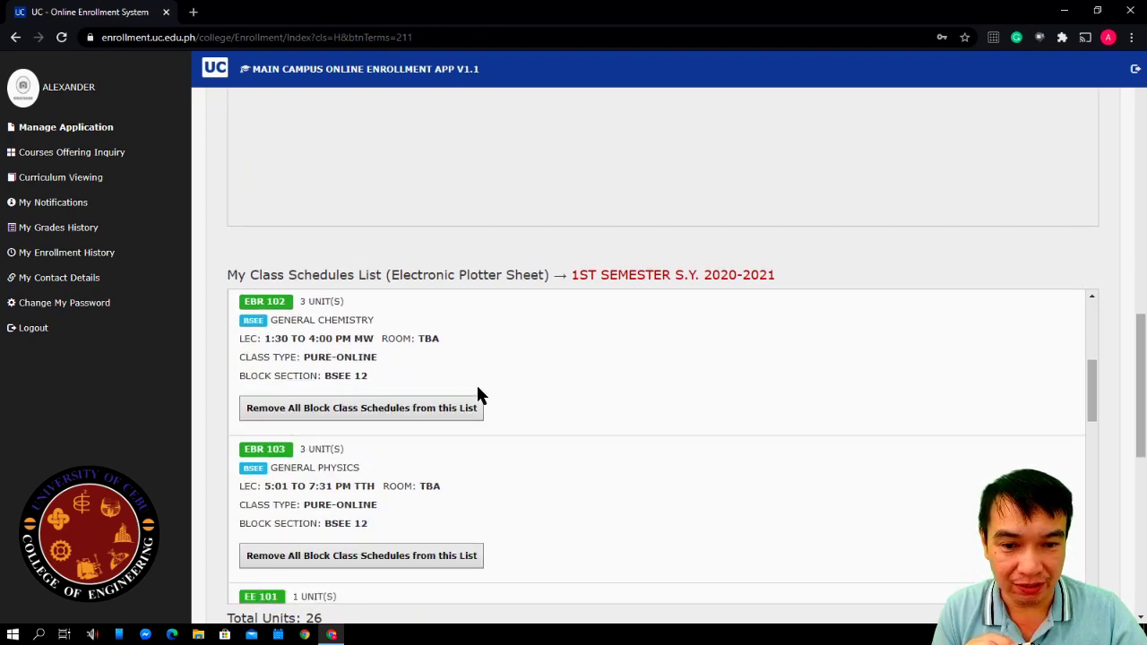
{"action": "scroll", "coordinate": [499, 475], "scroll_direction": "down", "scroll_amount": 3}
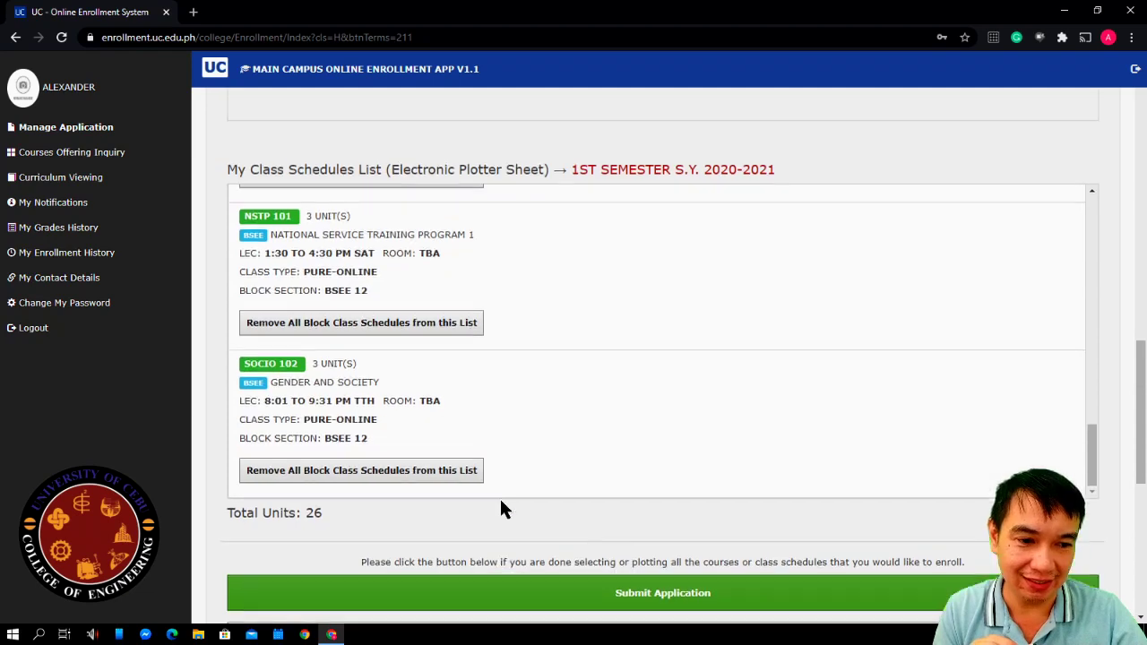
{"action": "scroll", "coordinate": [487, 486], "scroll_direction": "up", "scroll_amount": 6}
{"action": "scroll", "coordinate": [487, 489], "scroll_direction": "up", "scroll_amount": 2}
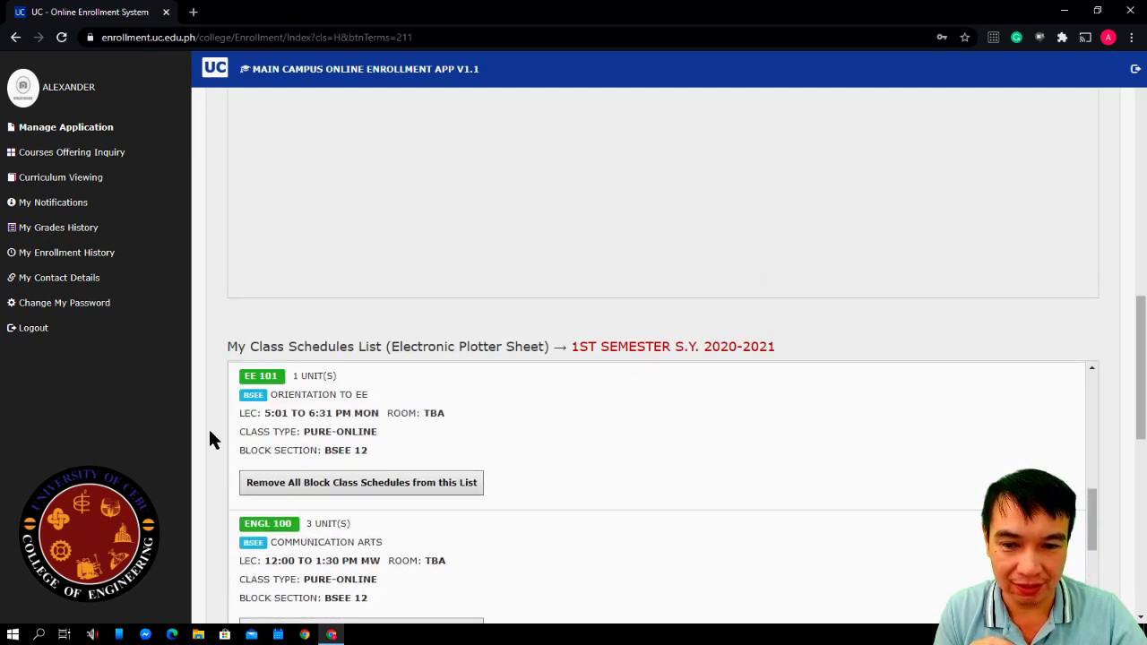
{"action": "scroll", "coordinate": [199, 435], "scroll_direction": "down", "scroll_amount": 4}
{"action": "scroll", "coordinate": [200, 428], "scroll_direction": "down", "scroll_amount": 2}
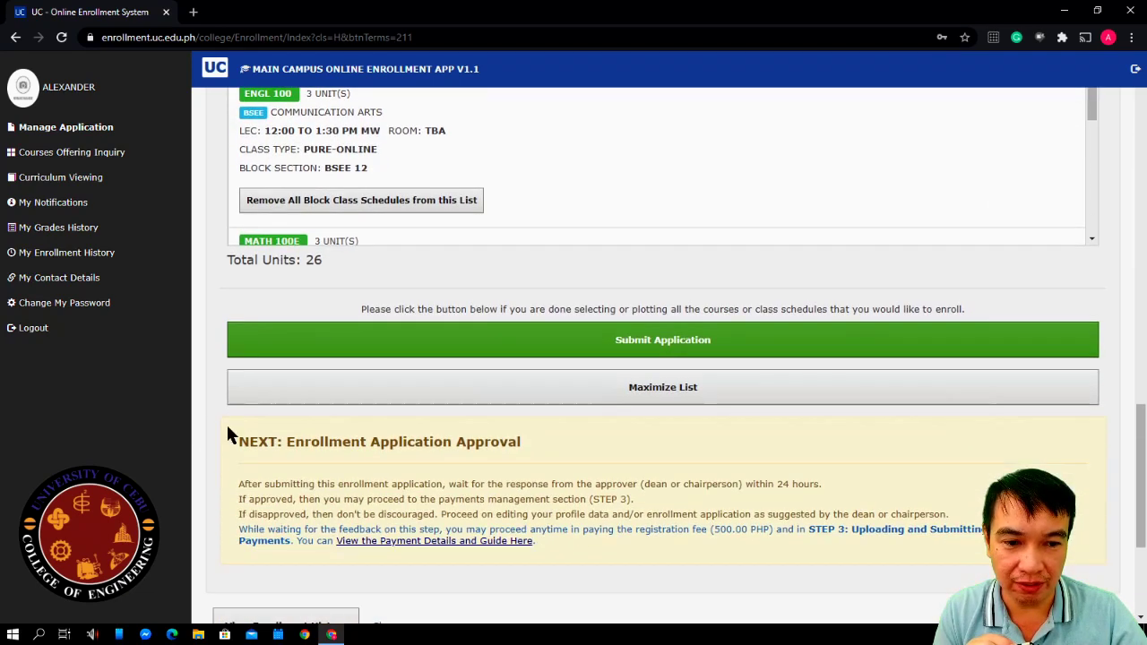
{"action": "left_click", "coordinate": [619, 395]}
{"action": "scroll", "coordinate": [514, 353], "scroll_direction": "up", "scroll_amount": 3}
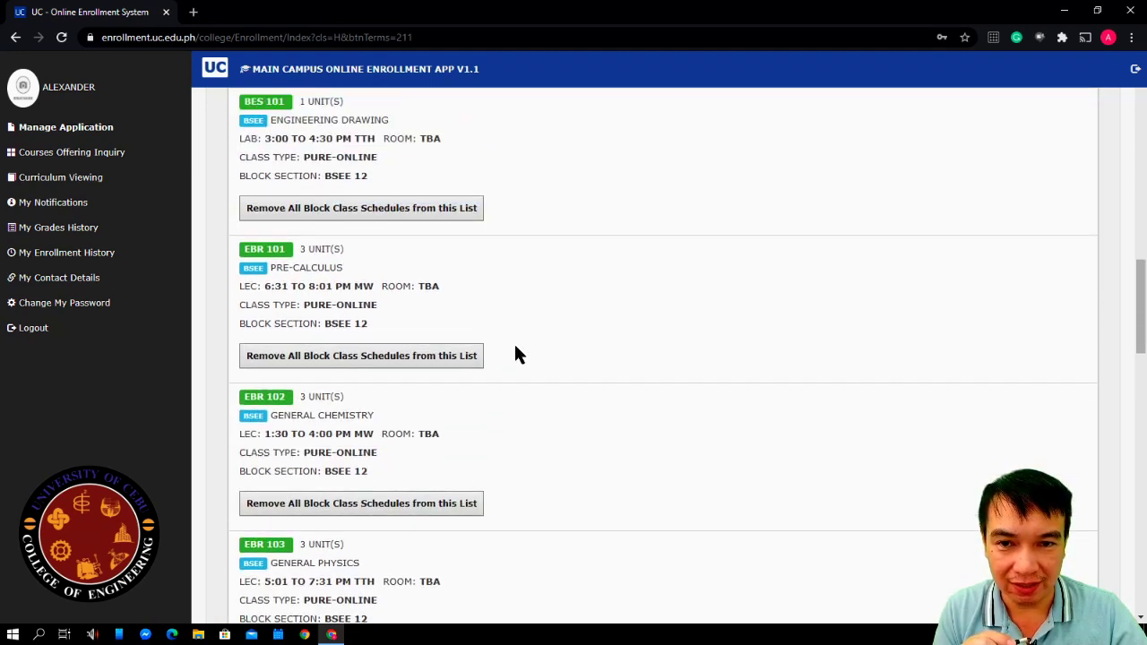
{"action": "scroll", "coordinate": [469, 299], "scroll_direction": "down", "scroll_amount": 3}
{"action": "scroll", "coordinate": [474, 294], "scroll_direction": "down", "scroll_amount": 9}
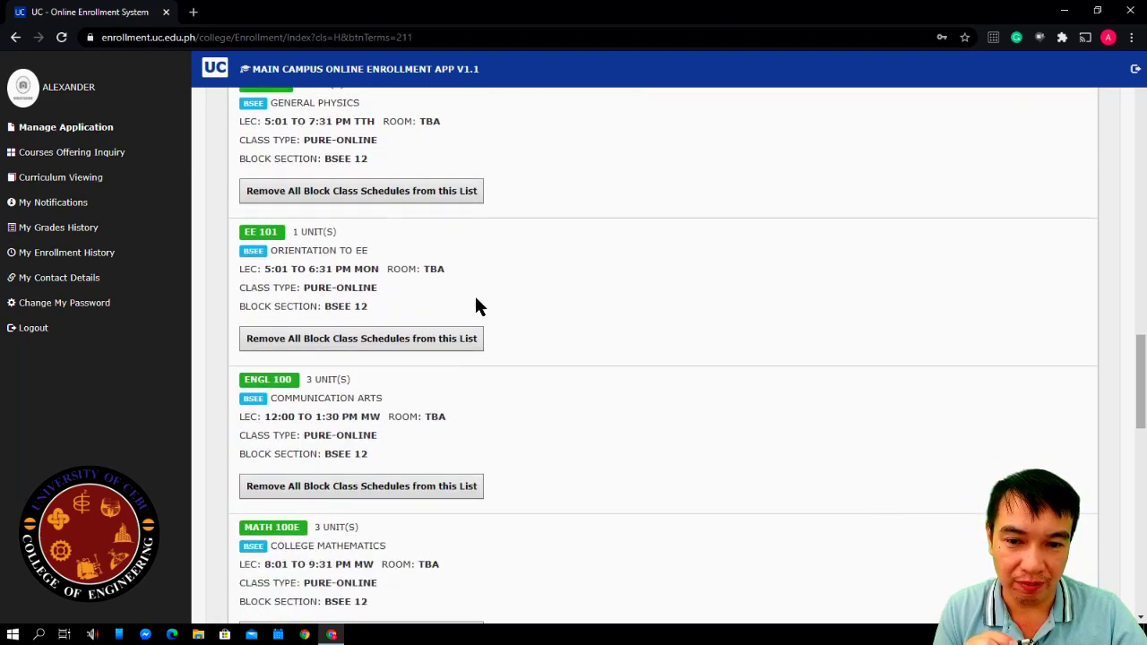
{"action": "scroll", "coordinate": [531, 408], "scroll_direction": "down", "scroll_amount": 1}
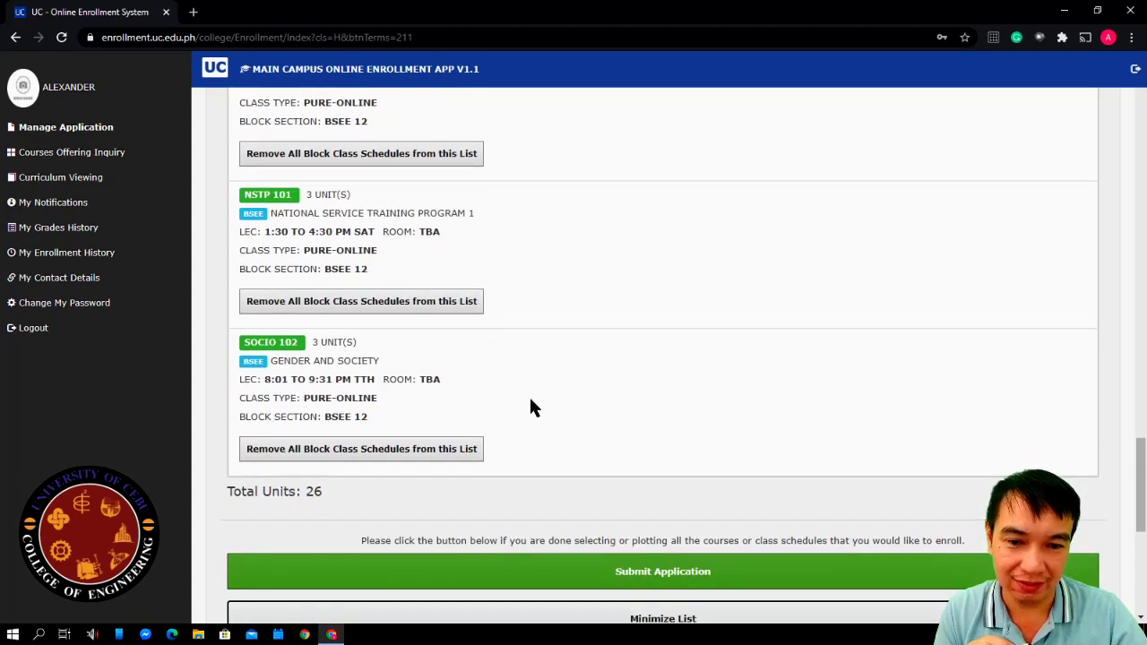
{"action": "scroll", "coordinate": [535, 480], "scroll_direction": "up", "scroll_amount": 6}
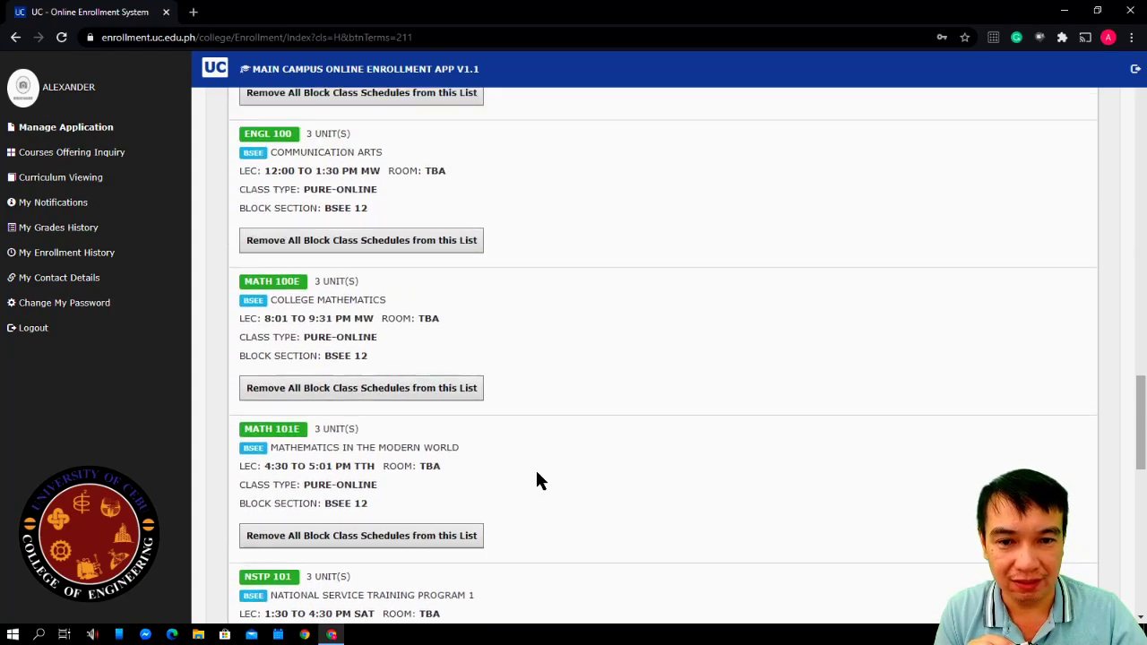
{"action": "scroll", "coordinate": [535, 461], "scroll_direction": "up", "scroll_amount": 4}
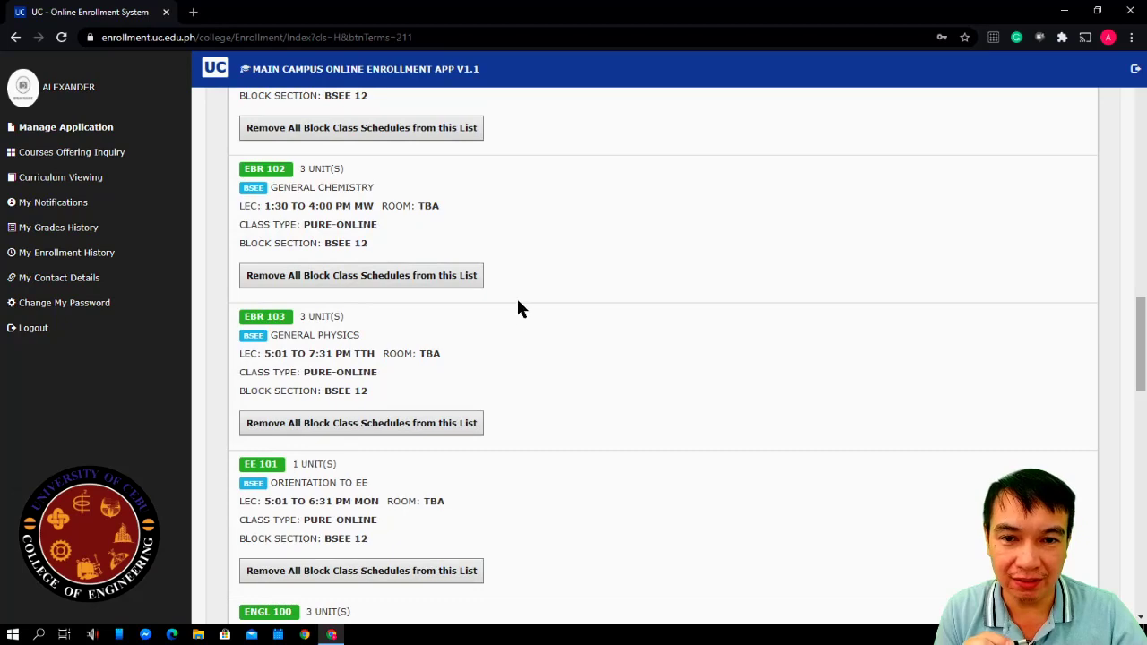
{"action": "scroll", "coordinate": [517, 309], "scroll_direction": "up", "scroll_amount": 2}
{"action": "scroll", "coordinate": [518, 325], "scroll_direction": "up", "scroll_amount": 2}
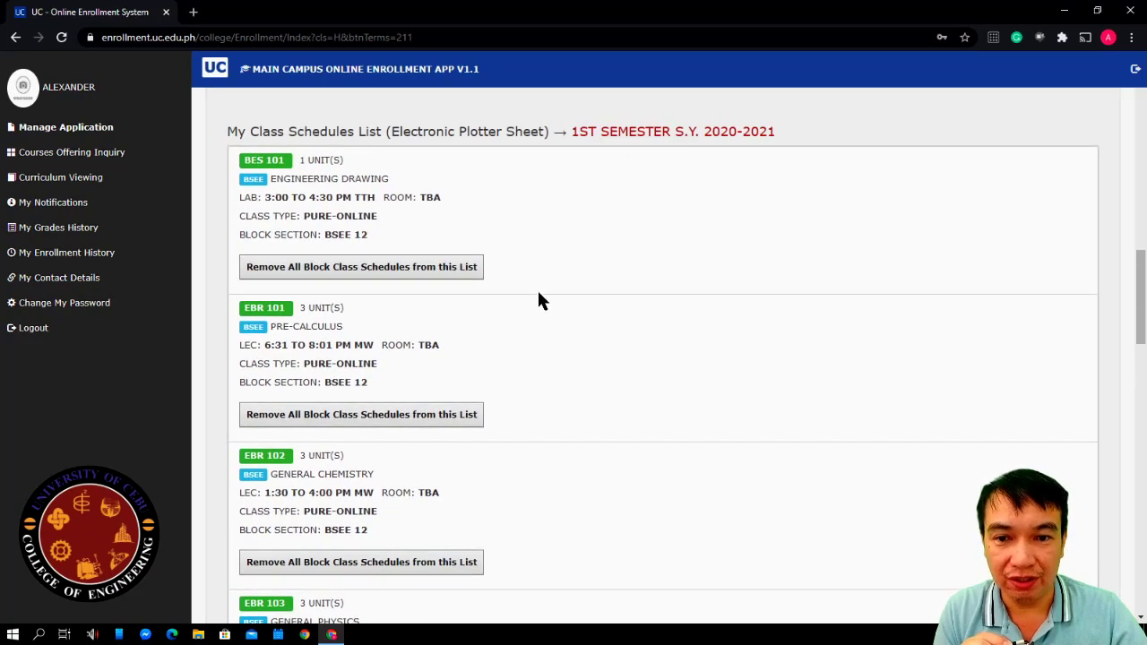
{"action": "scroll", "coordinate": [543, 305], "scroll_direction": "down", "scroll_amount": 1}
{"action": "scroll", "coordinate": [573, 355], "scroll_direction": "down", "scroll_amount": 2}
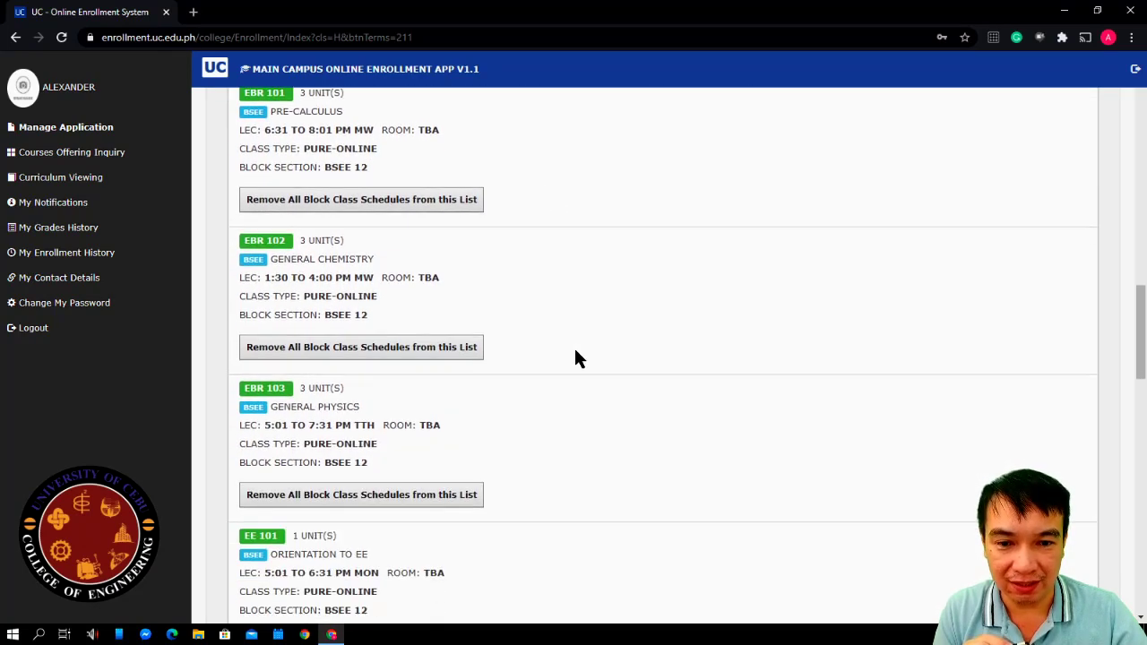
{"action": "scroll", "coordinate": [576, 355], "scroll_direction": "down", "scroll_amount": 4}
{"action": "scroll", "coordinate": [579, 353], "scroll_direction": "down", "scroll_amount": 4}
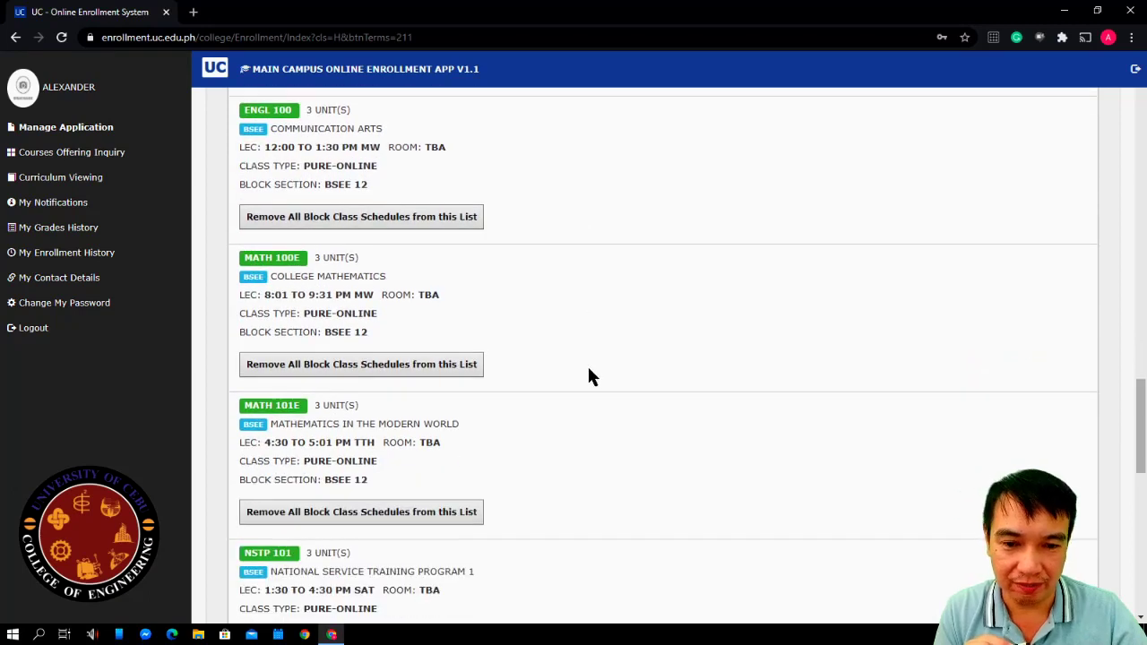
{"action": "scroll", "coordinate": [590, 376], "scroll_direction": "down", "scroll_amount": 4}
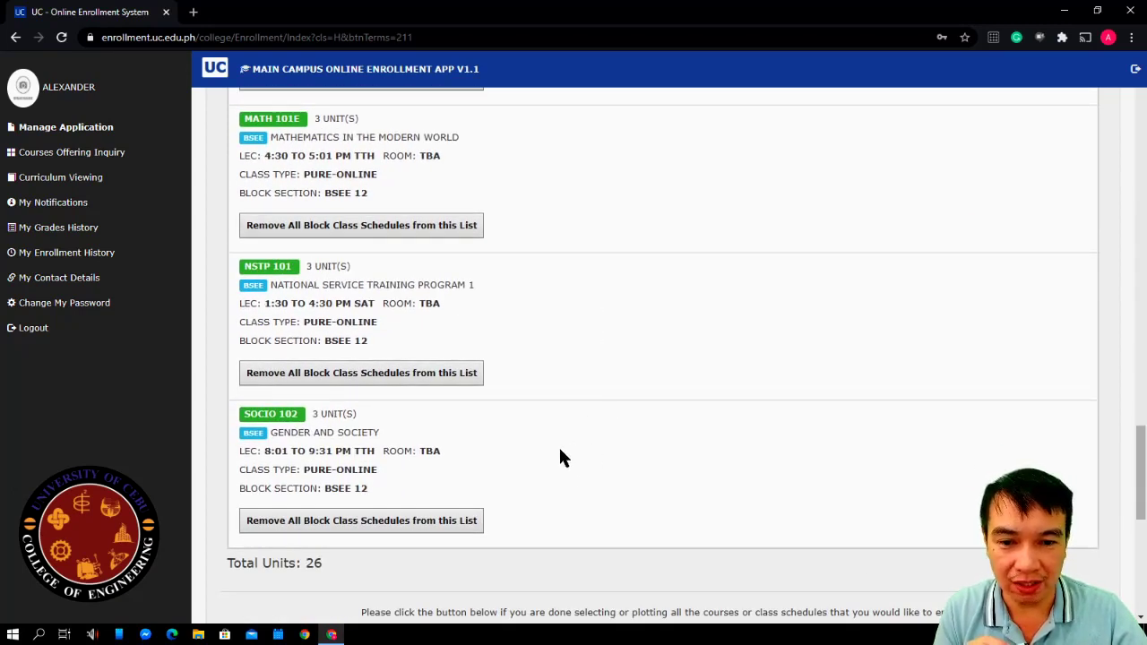
{"action": "scroll", "coordinate": [552, 354], "scroll_direction": "up", "scroll_amount": 4}
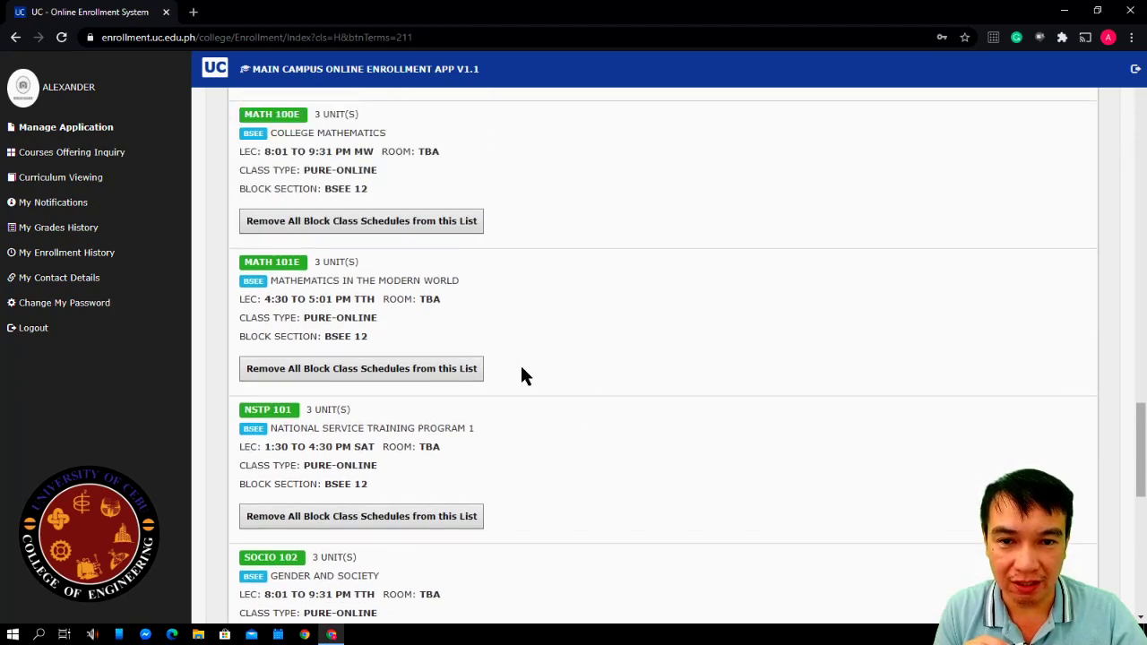
{"action": "scroll", "coordinate": [535, 411], "scroll_direction": "up", "scroll_amount": 1}
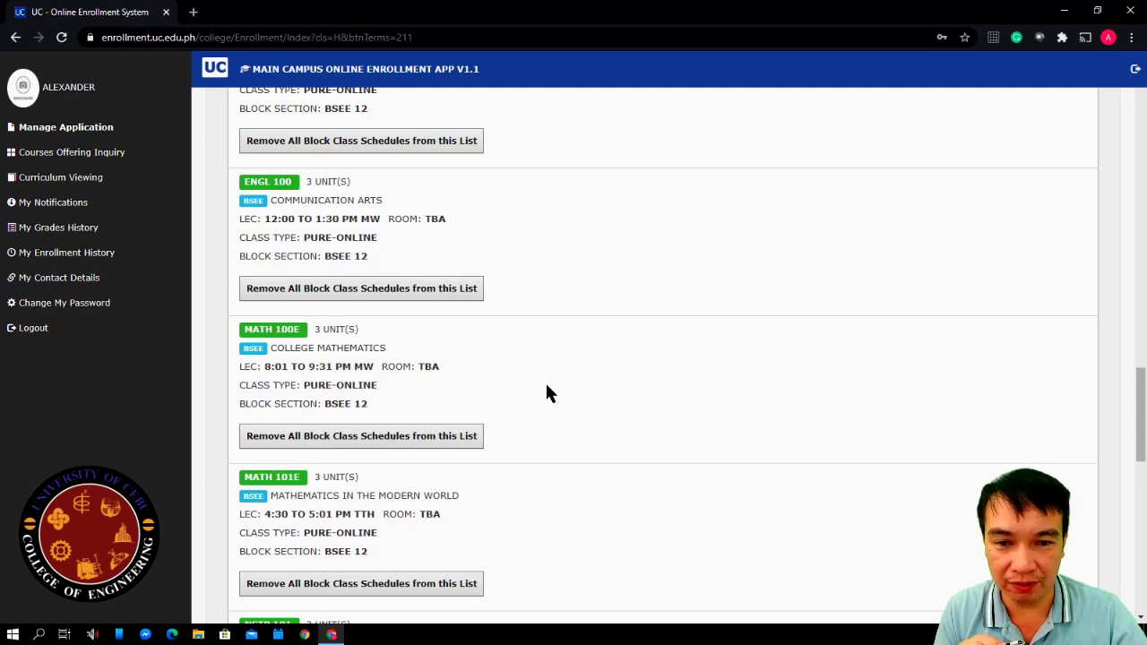
{"action": "scroll", "coordinate": [549, 393], "scroll_direction": "down", "scroll_amount": 7}
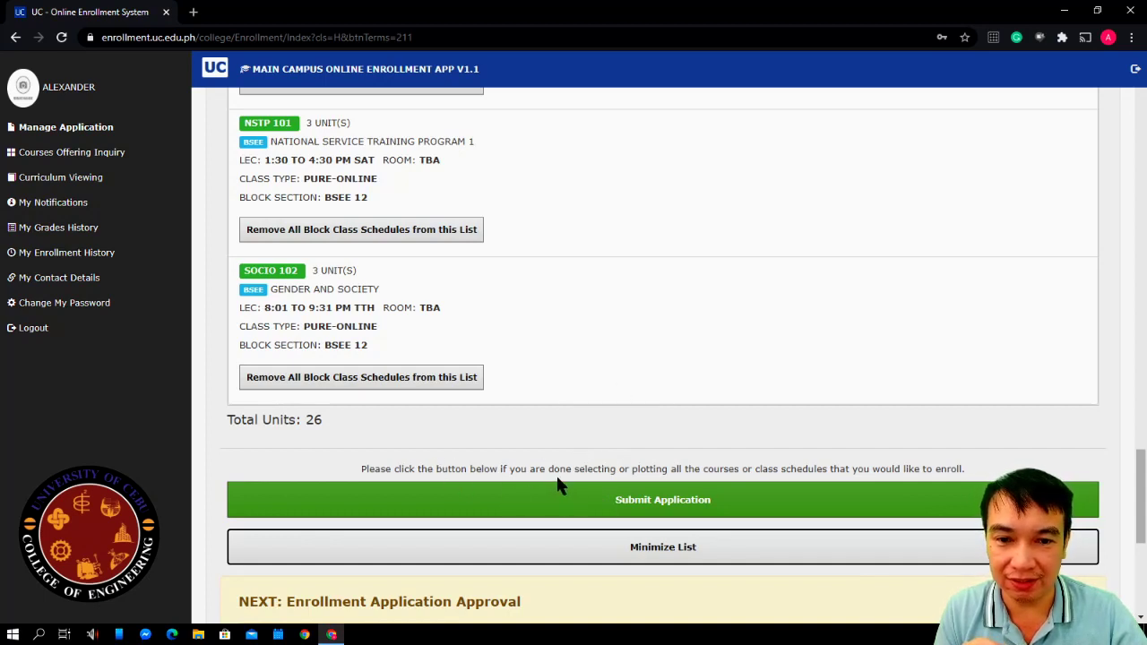
Submit the 26-unit BSEE 12 application, accepting the terms in the Saving Entries dialog
{"action": "left_click", "coordinate": [630, 514]}
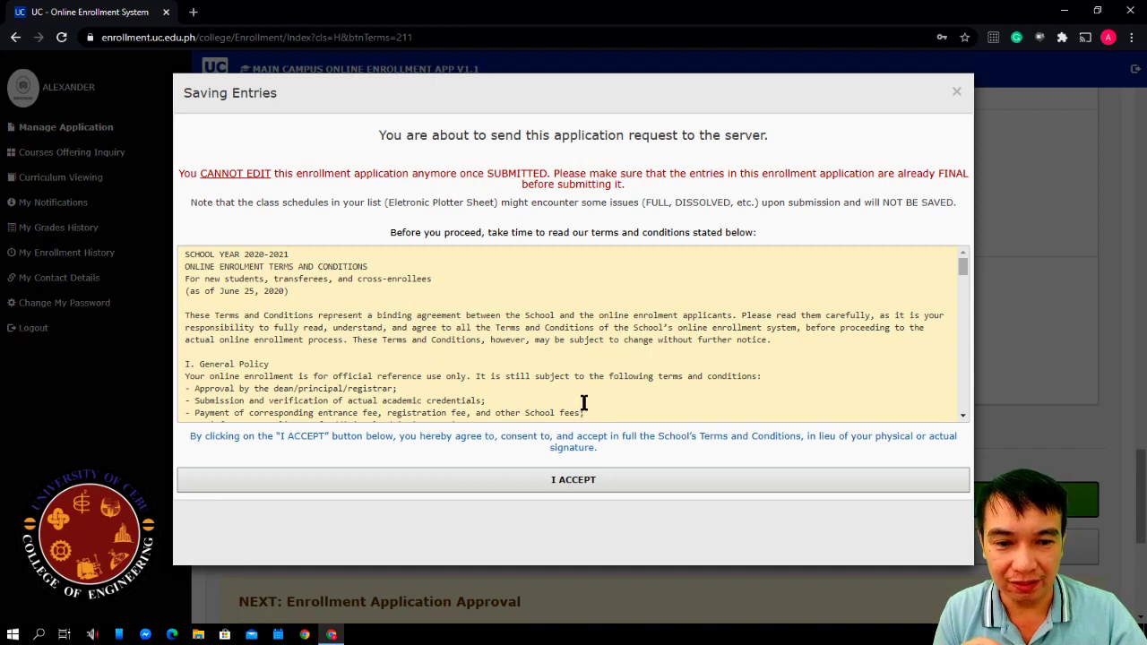
{"action": "left_click", "coordinate": [576, 484]}
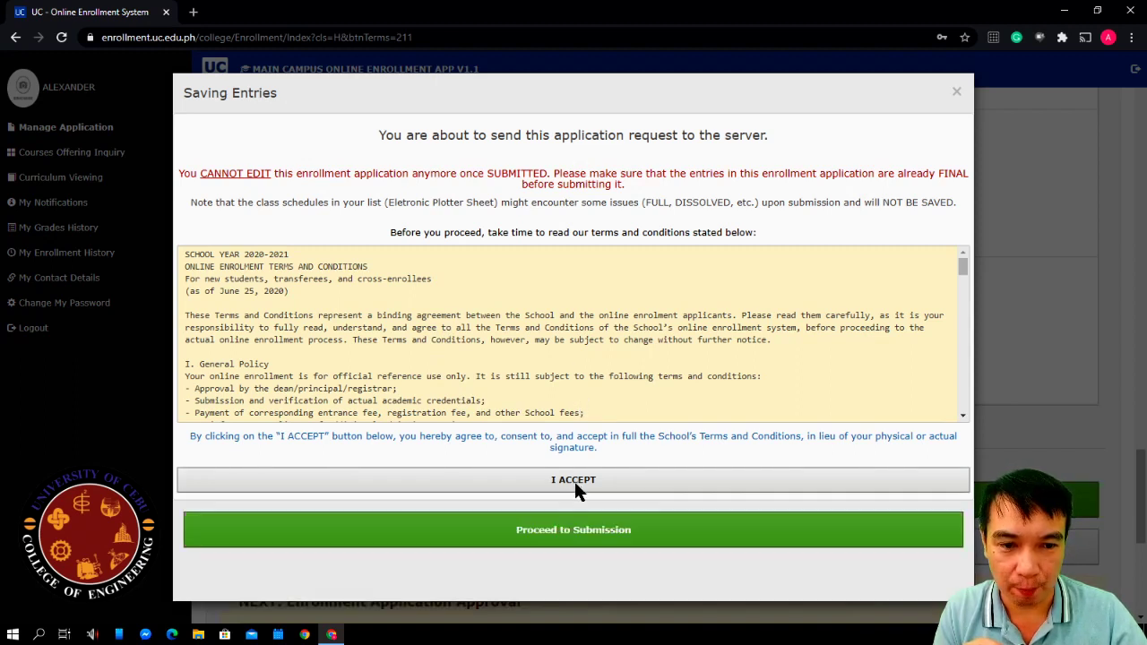
{"action": "left_click", "coordinate": [585, 538]}
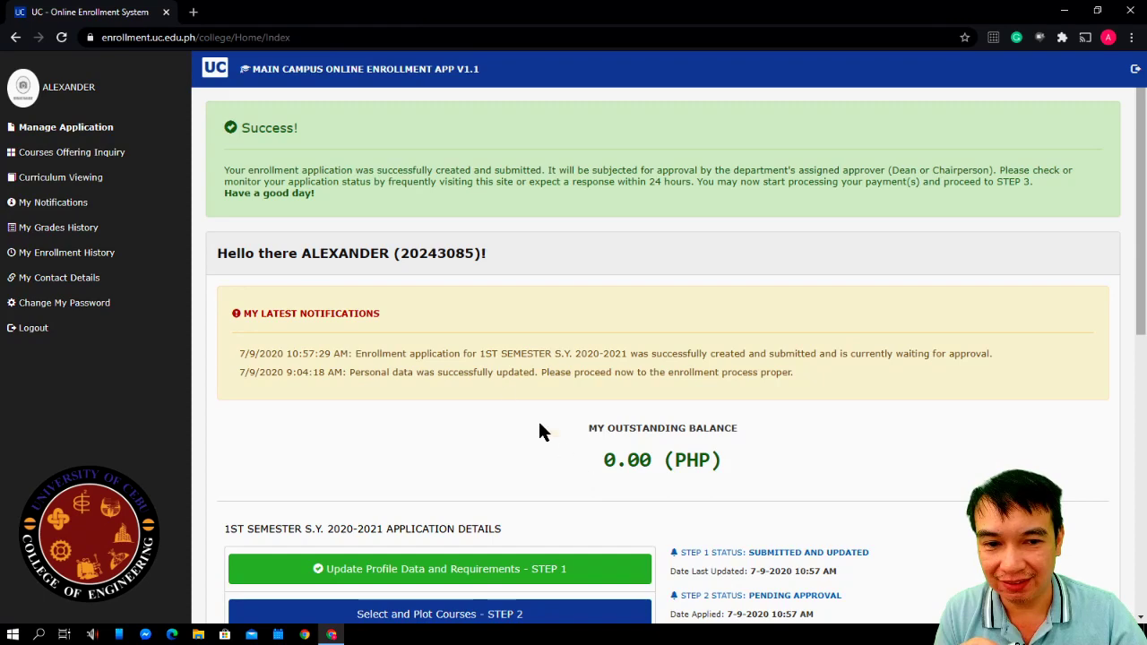
{"action": "scroll", "coordinate": [499, 358], "scroll_direction": "down", "scroll_amount": 2}
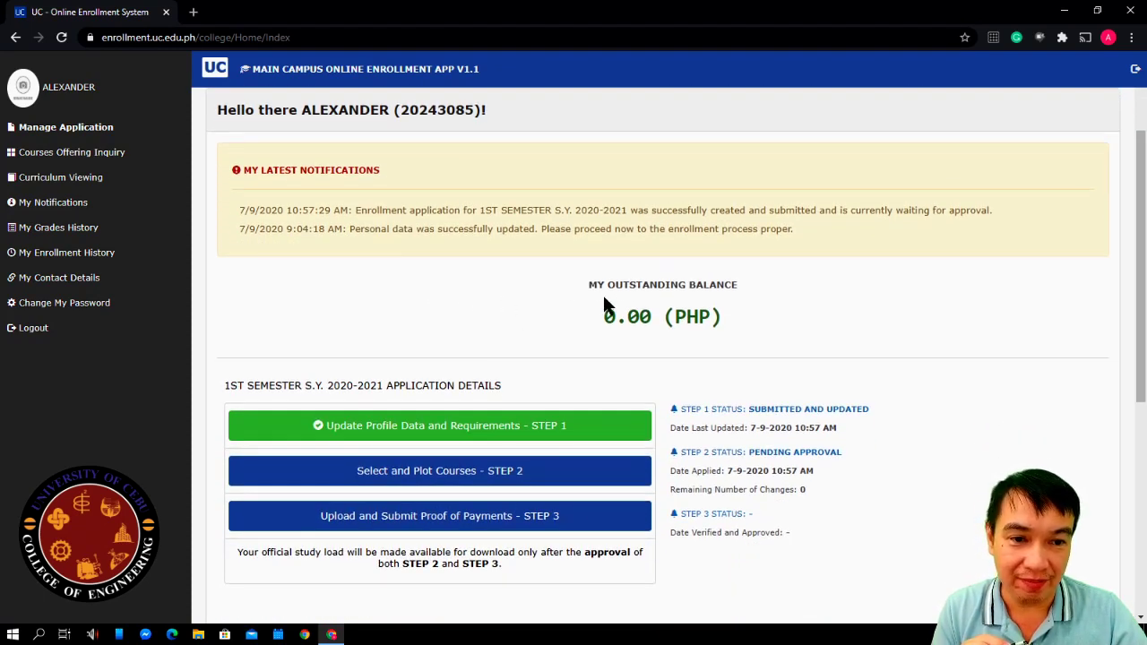
{"action": "left_click_drag", "start_coordinate": [608, 317], "coordinate": [712, 338]}
{"action": "left_click", "coordinate": [722, 339]}
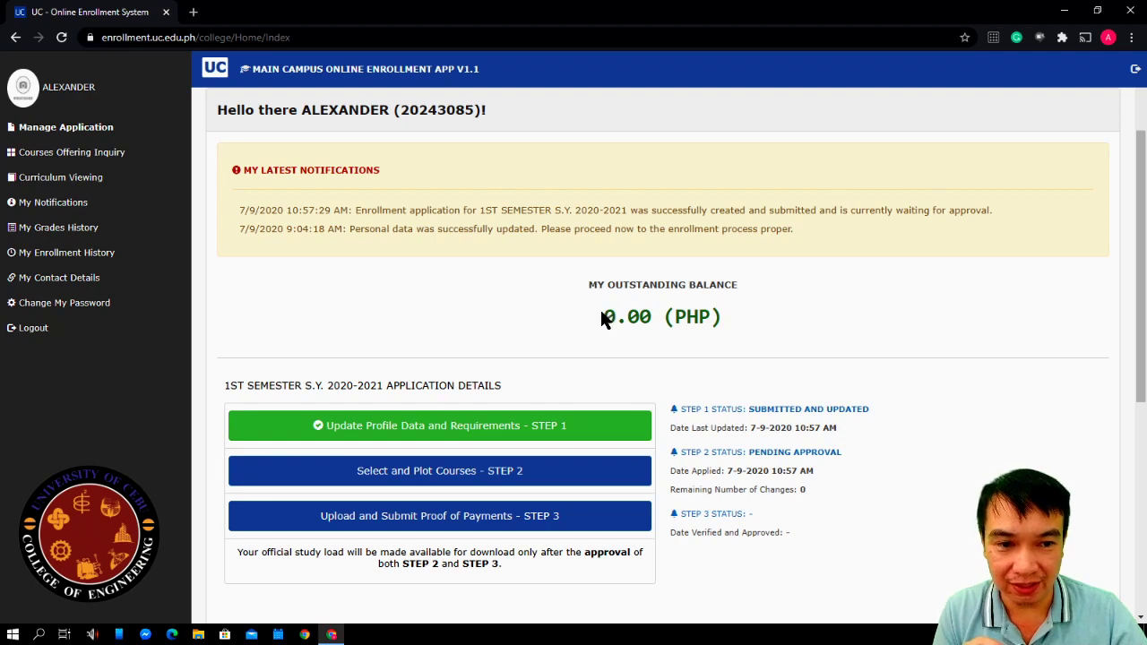
{"action": "left_click_drag", "start_coordinate": [602, 318], "coordinate": [712, 321]}
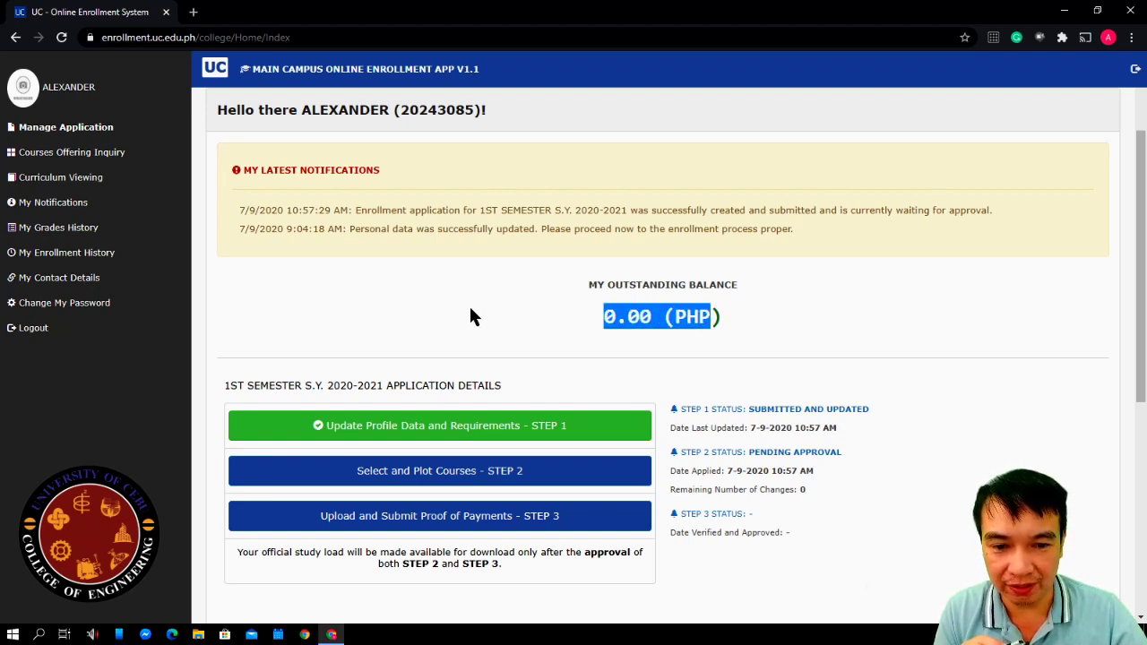
{"action": "scroll", "coordinate": [419, 287], "scroll_direction": "down", "scroll_amount": 1}
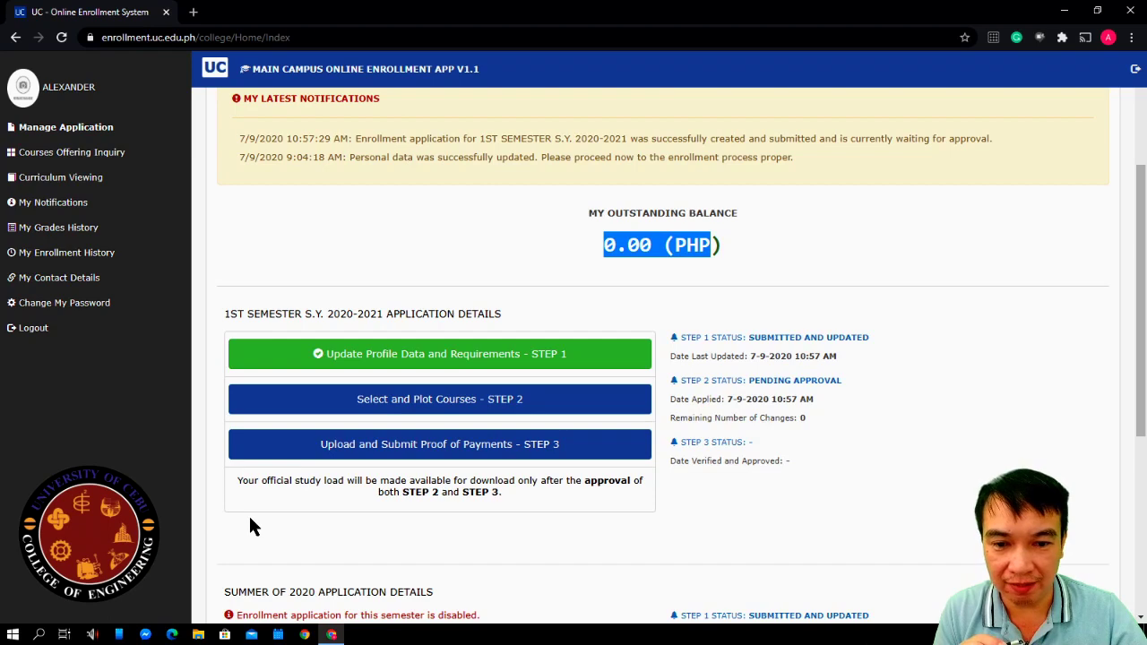
{"action": "scroll", "coordinate": [252, 527], "scroll_direction": "up", "scroll_amount": 1}
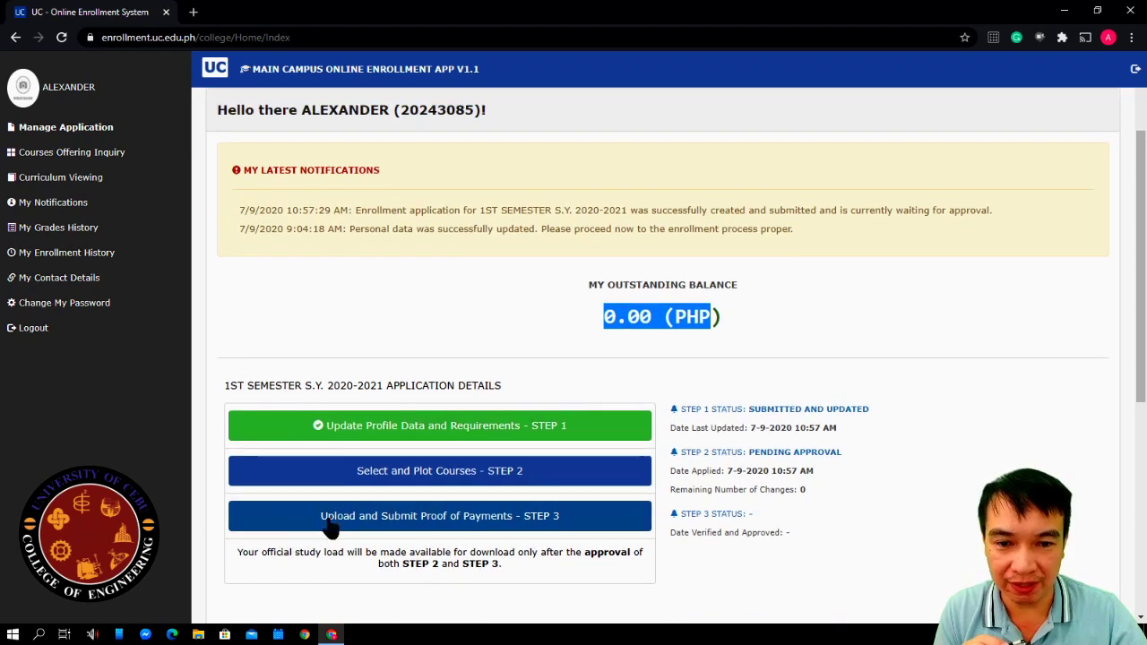
{"action": "scroll", "coordinate": [278, 533], "scroll_direction": "down", "scroll_amount": 1}
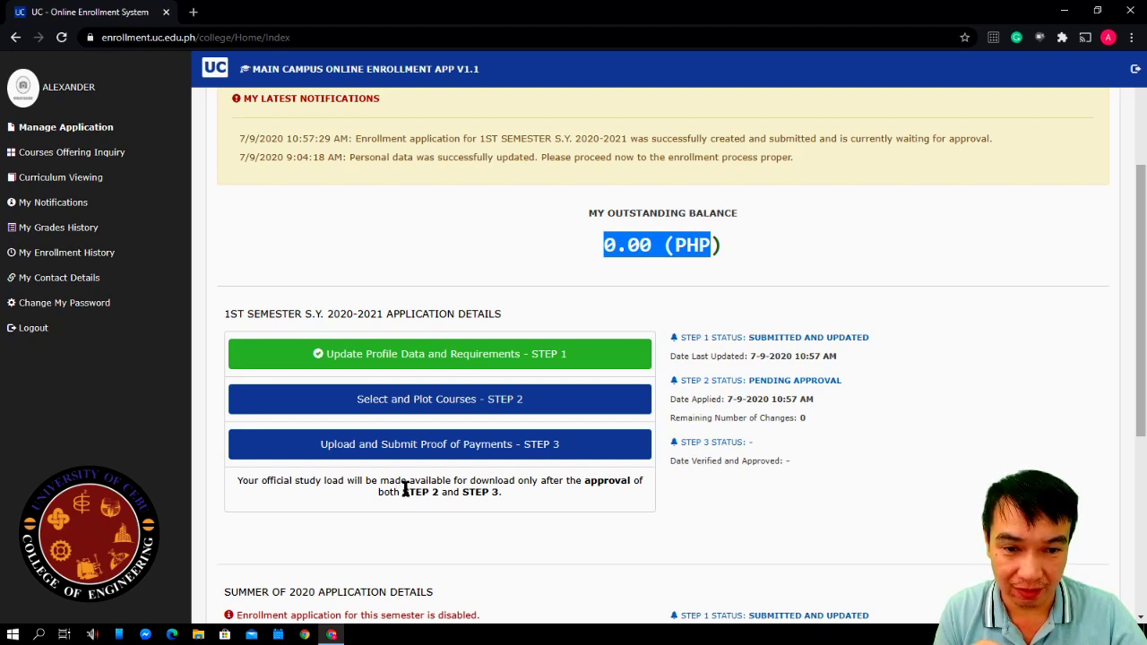
{"action": "scroll", "coordinate": [335, 493], "scroll_direction": "down", "scroll_amount": 2}
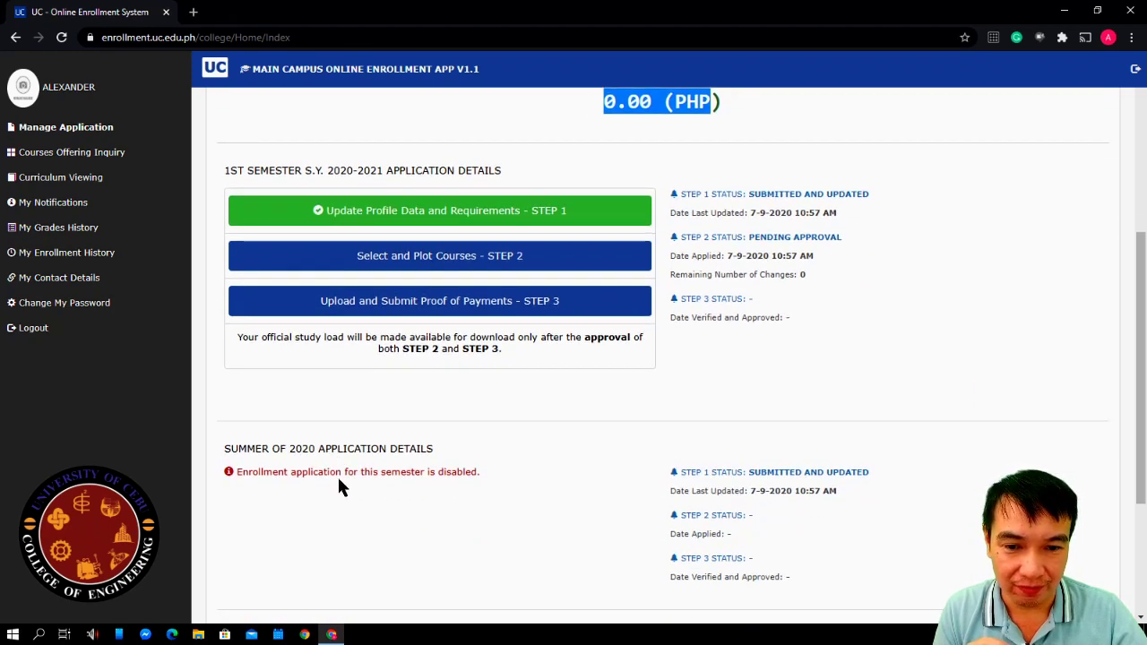
{"action": "scroll", "coordinate": [353, 531], "scroll_direction": "down", "scroll_amount": 1}
{"action": "scroll", "coordinate": [352, 524], "scroll_direction": "up", "scroll_amount": 2}
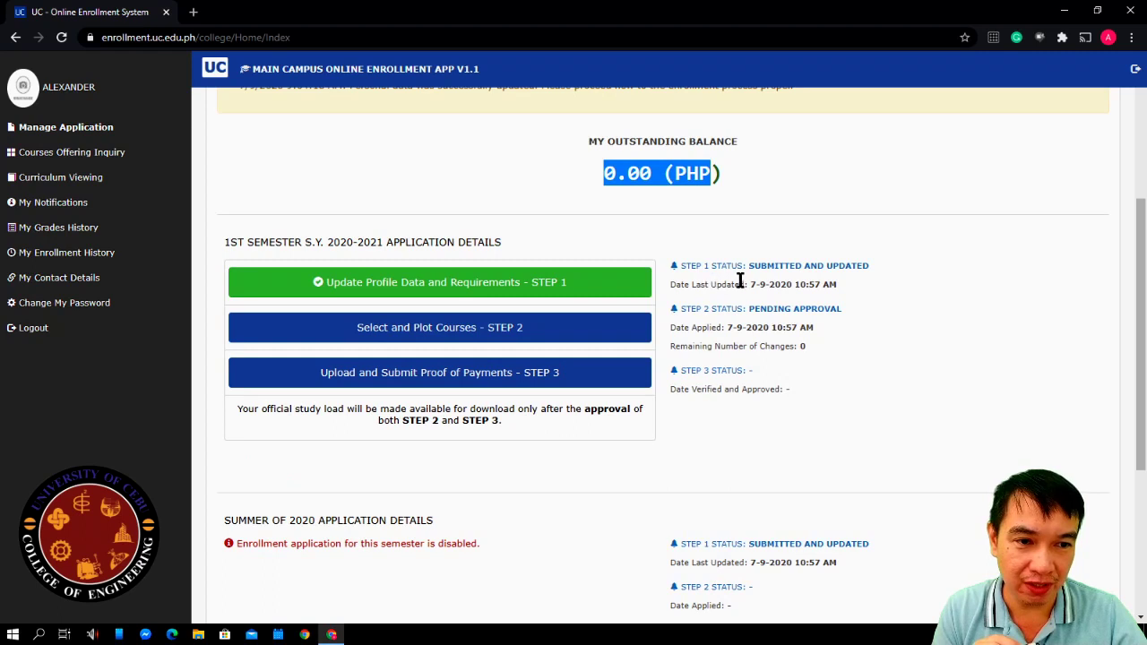
{"action": "left_click_drag", "start_coordinate": [750, 265], "coordinate": [873, 265]}
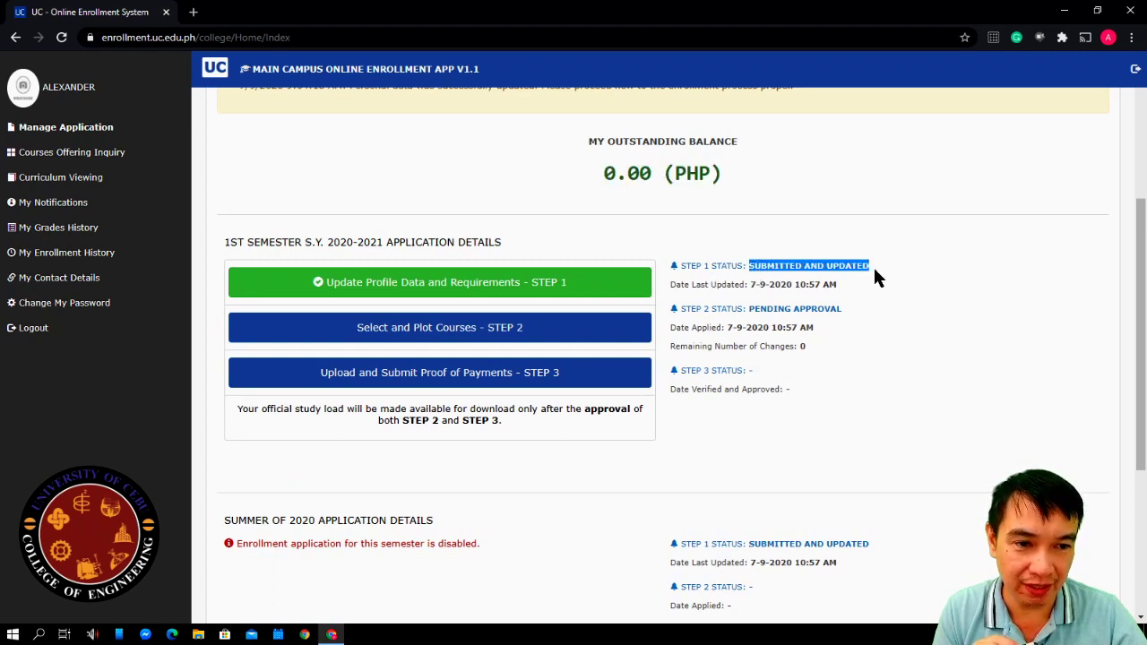
{"action": "left_click", "coordinate": [710, 326]}
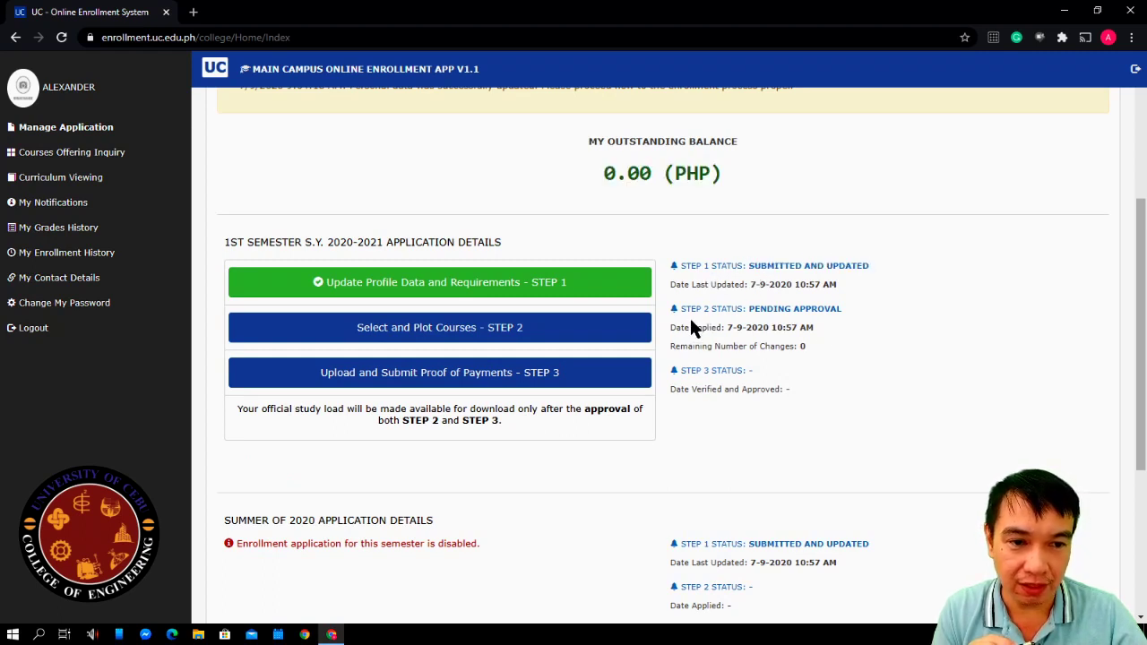
{"action": "left_click_drag", "start_coordinate": [749, 309], "coordinate": [850, 315]}
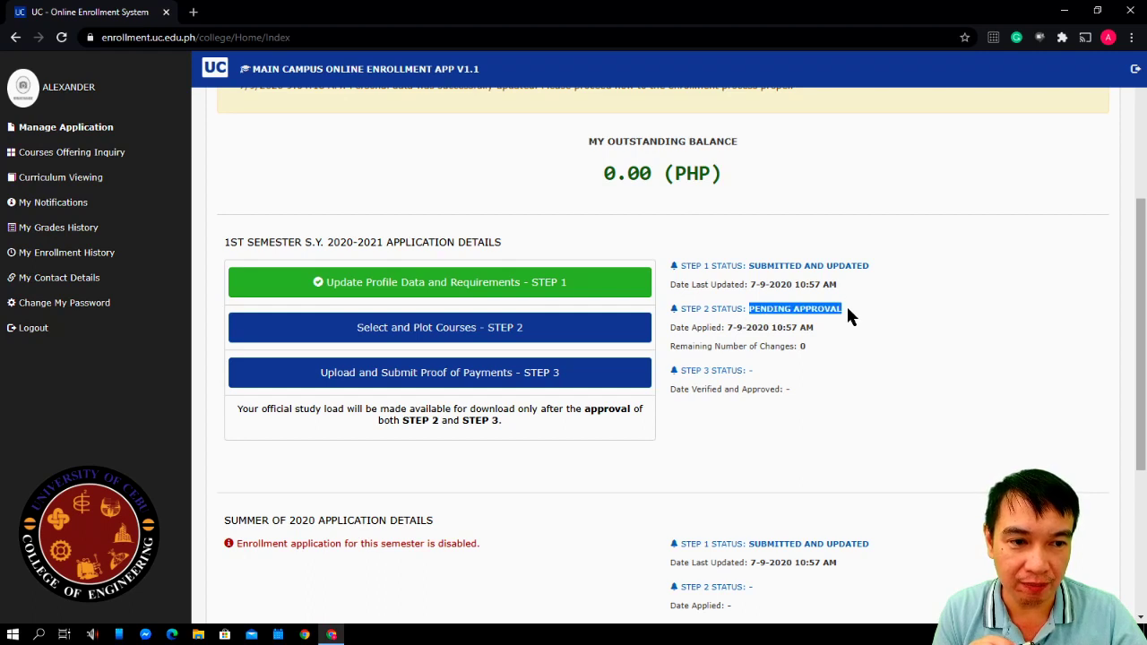
{"action": "left_click", "coordinate": [852, 347]}
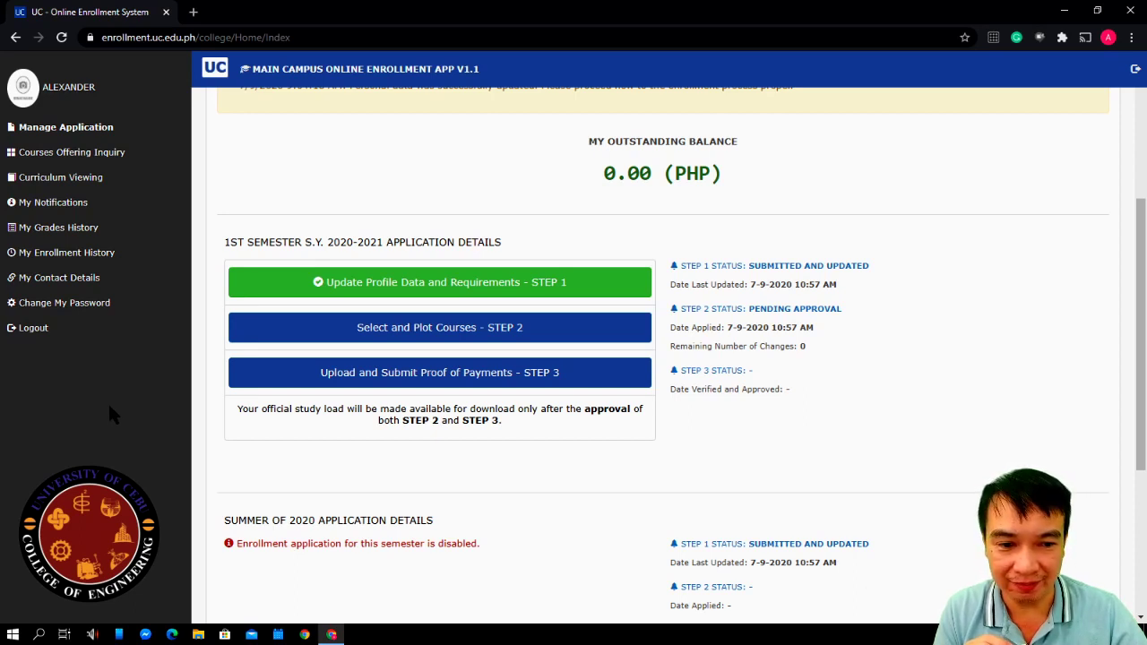
{"action": "scroll", "coordinate": [542, 546], "scroll_direction": "down", "scroll_amount": 2}
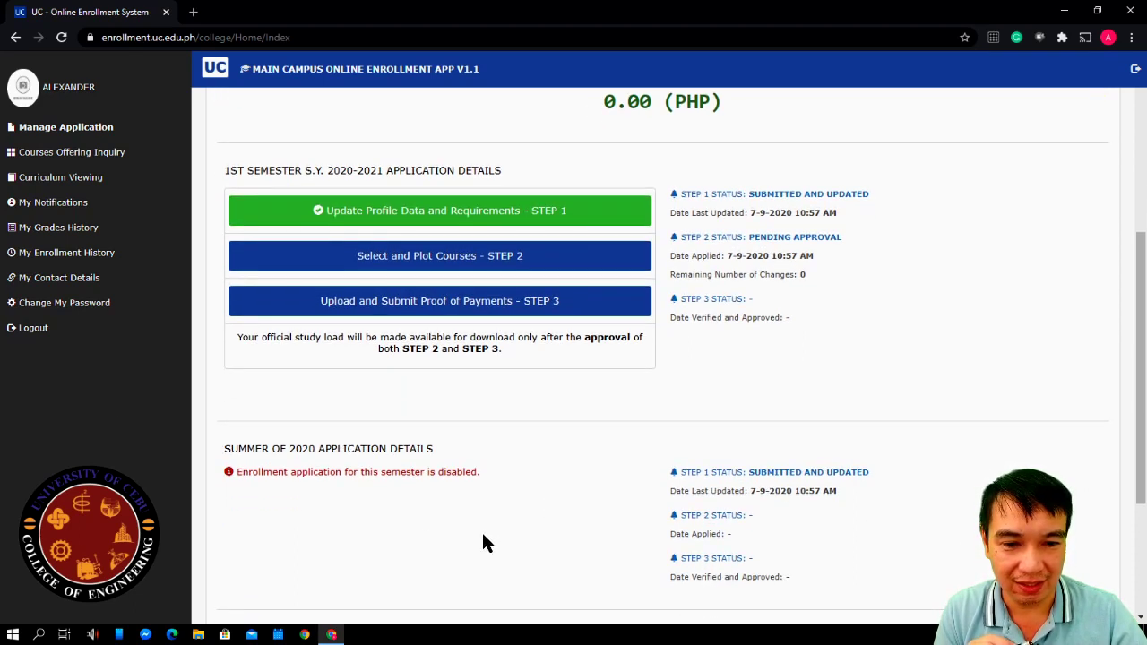
{"action": "scroll", "coordinate": [445, 538], "scroll_direction": "up", "scroll_amount": 2}
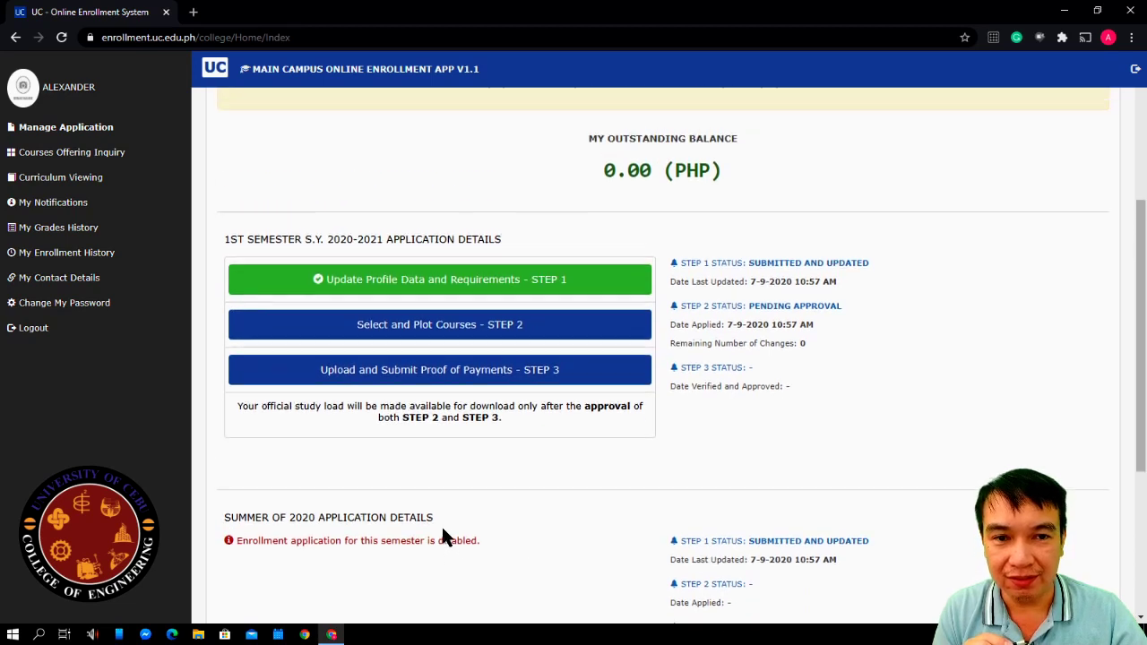